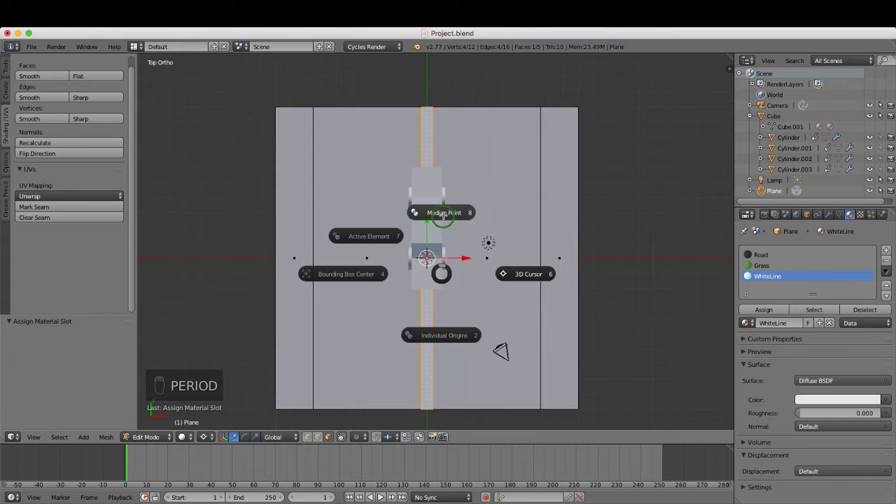
Set the pivot point to Median Point and switch the road plane from Edit Mode to Object Mode
click(443, 213)
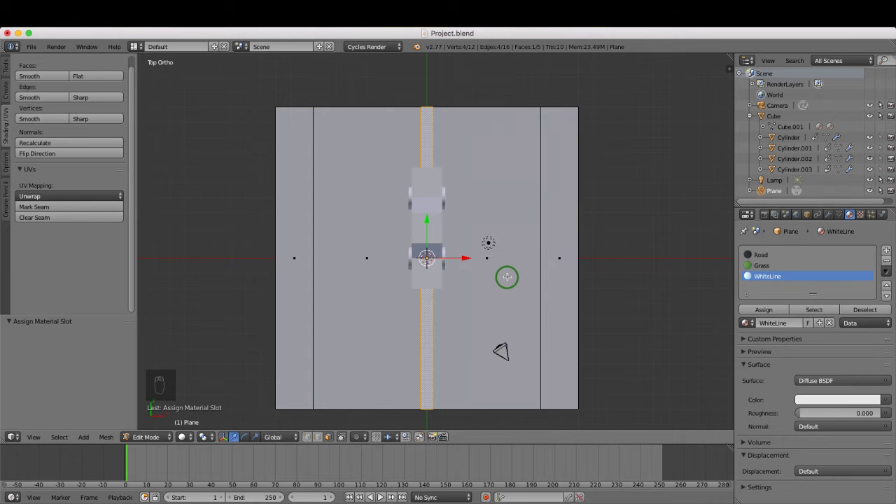
key(Tab)
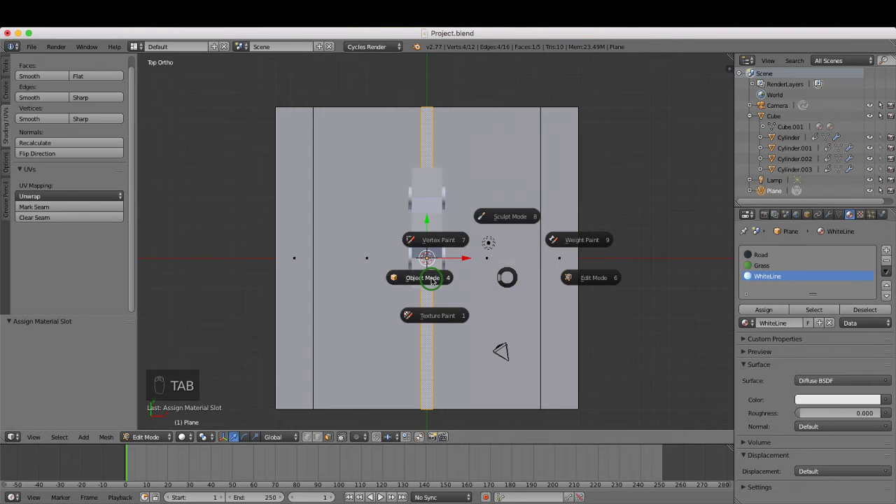
click(432, 278)
Scale the road plane by a factor of 10 along the global Y axis
middle_drag(510, 294, 456, 230)
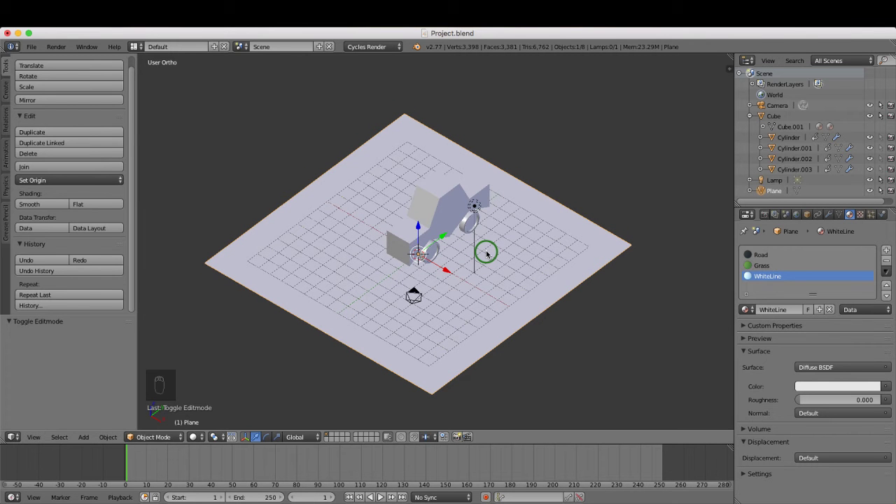
key(s)
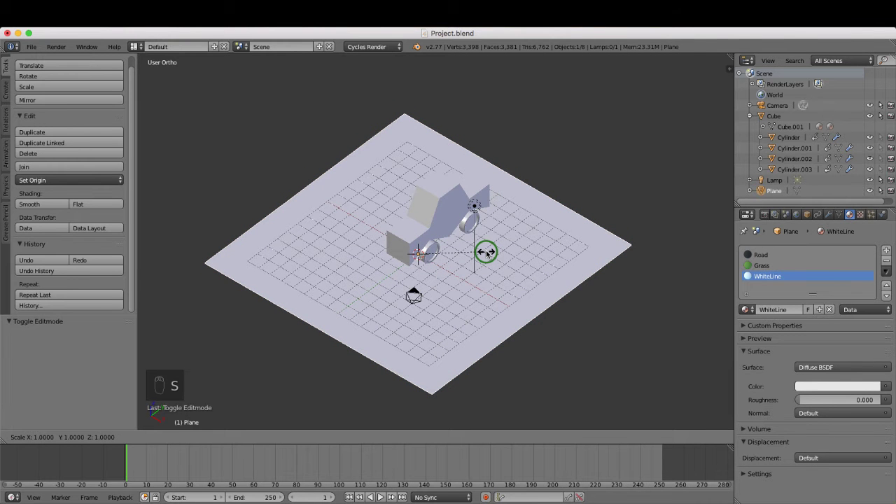
text(y)
text(10)
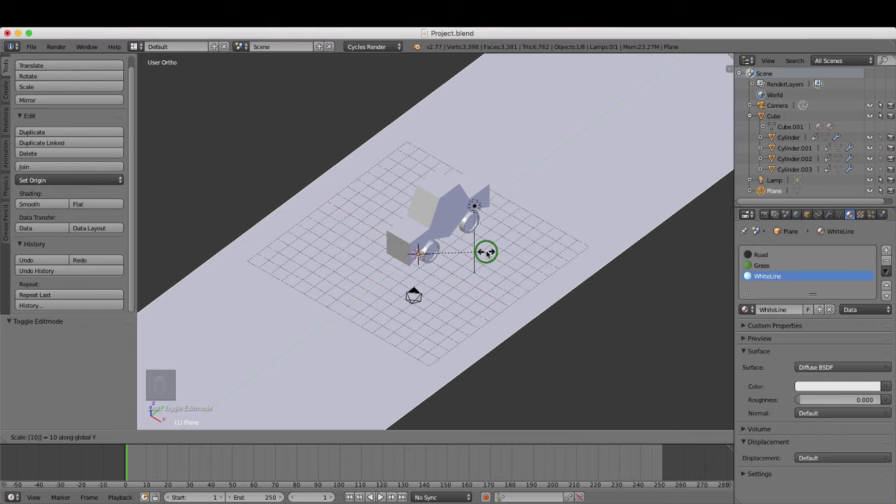
key(Return)
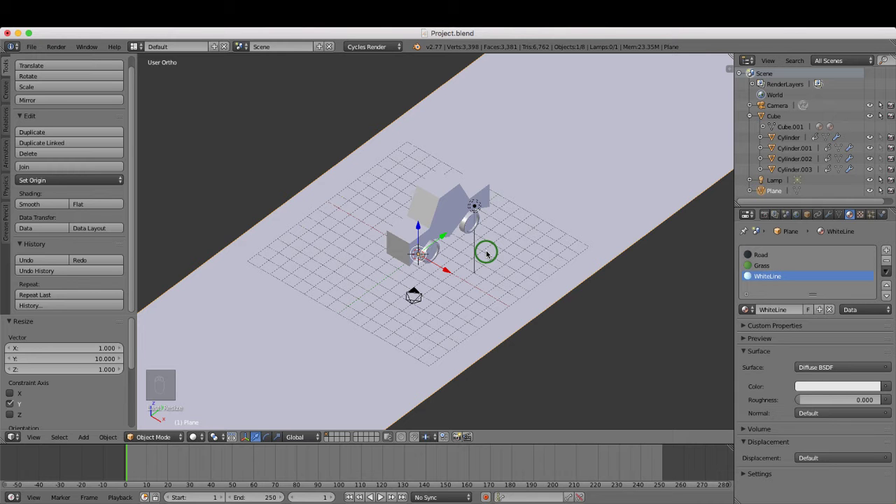
Move the car body about 91.6 units along the Y axis to the far end of the road
right_click(441, 210)
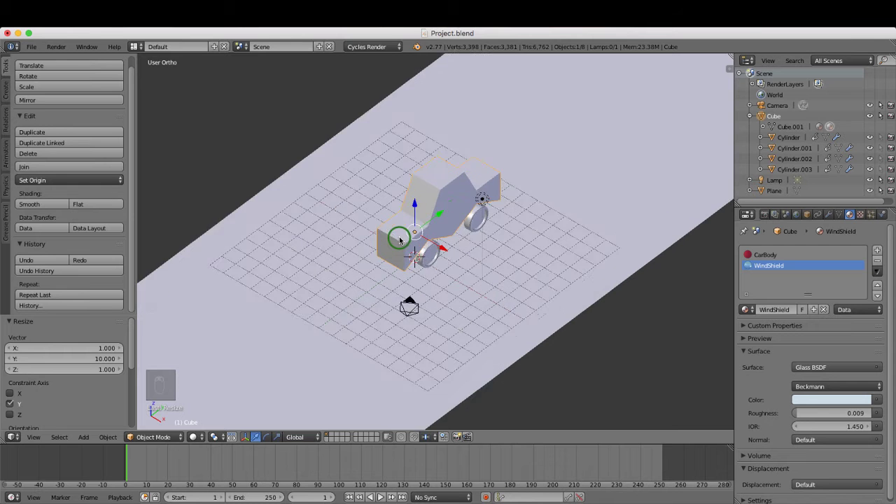
scroll(403, 239, down, 3)
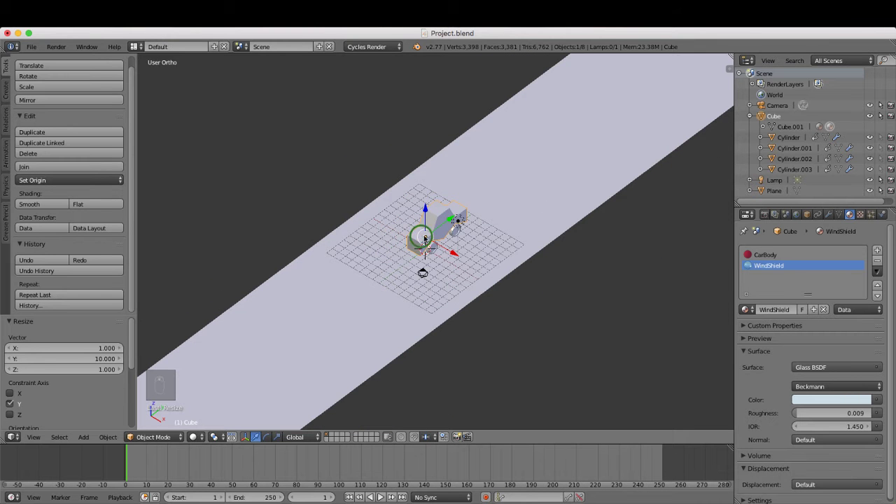
shift+middle_drag(417, 236, 257, 341)
scroll(252, 343, down, 5)
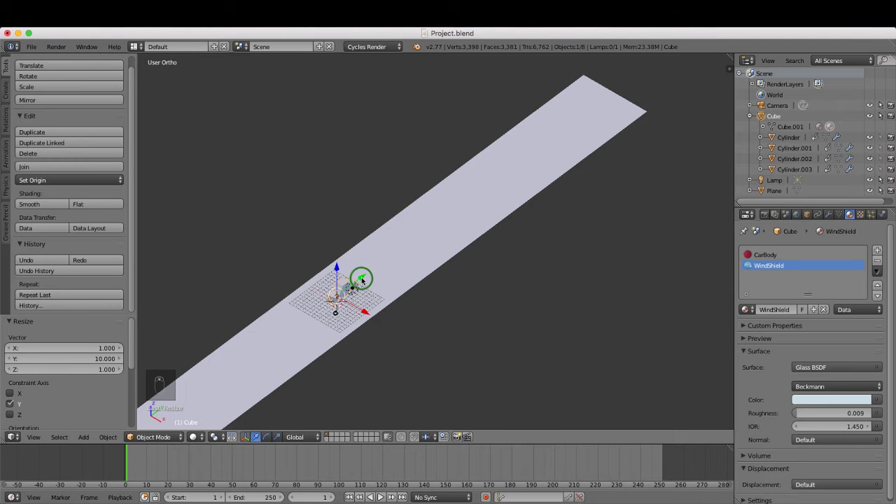
drag(361, 278, 634, 112)
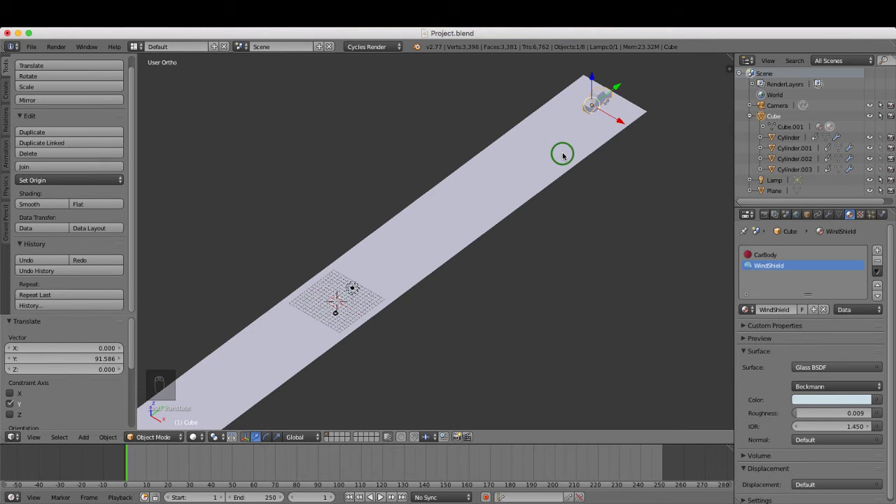
Select the camera and set its X rotation to 90°
scroll(560, 150, up, 1)
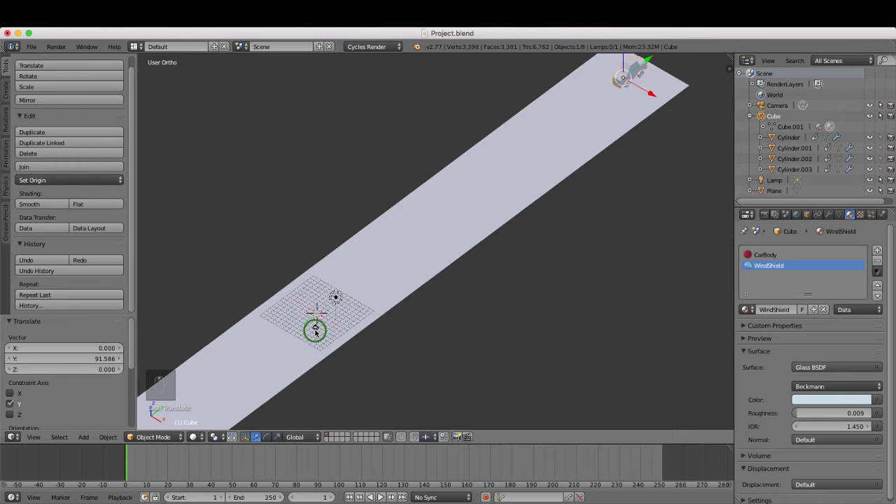
scroll(314, 329, down, 1)
scroll(314, 327, up, 3)
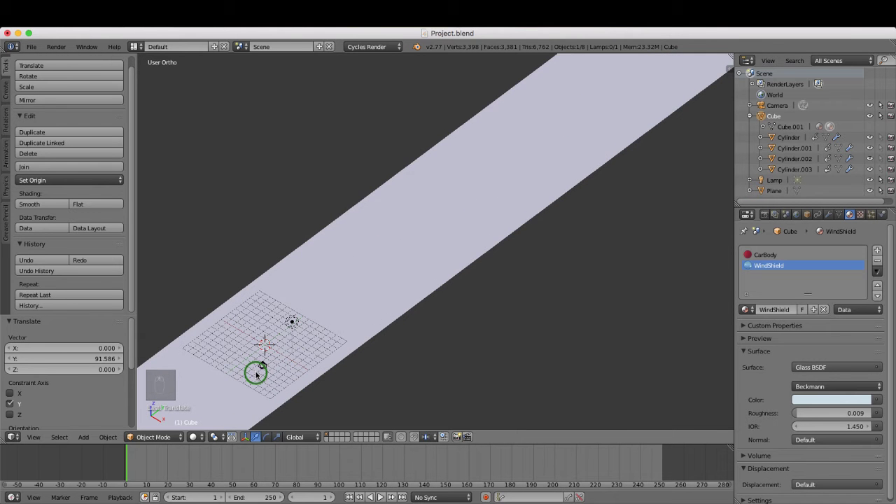
scroll(280, 361, down, 2)
scroll(285, 355, up, 4)
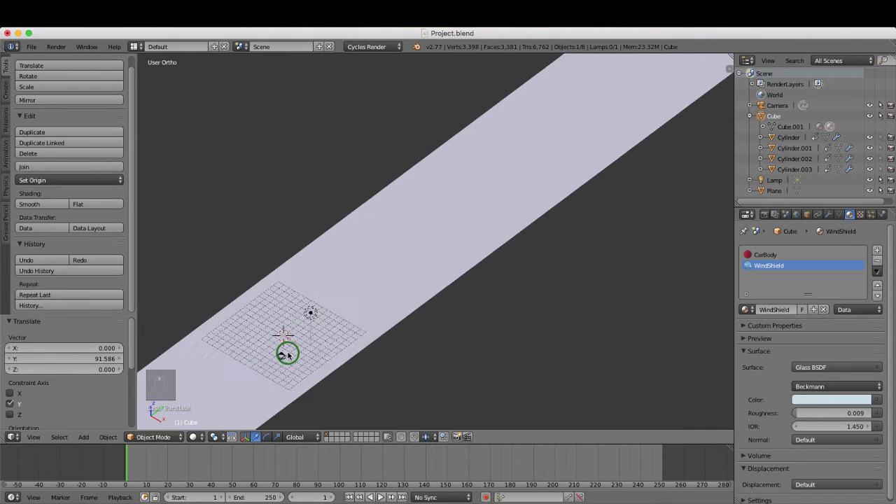
shift+middle_drag(281, 360, 428, 235)
scroll(355, 279, up, 1)
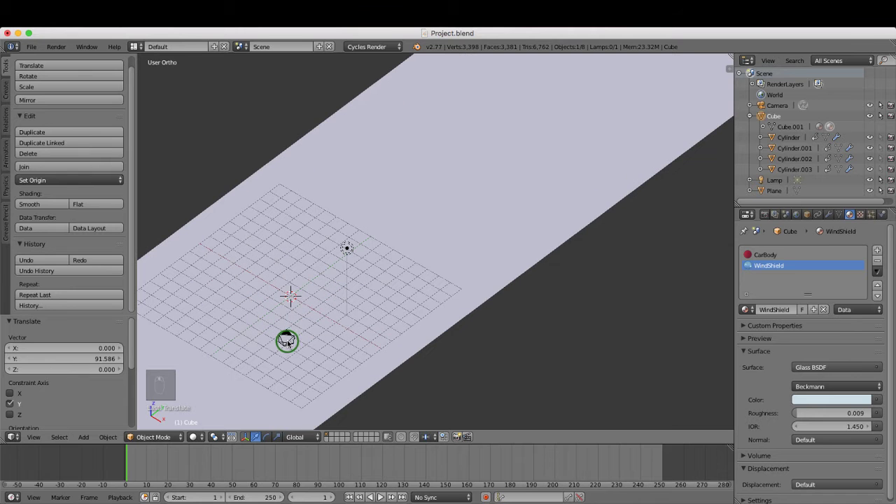
right_click(288, 342)
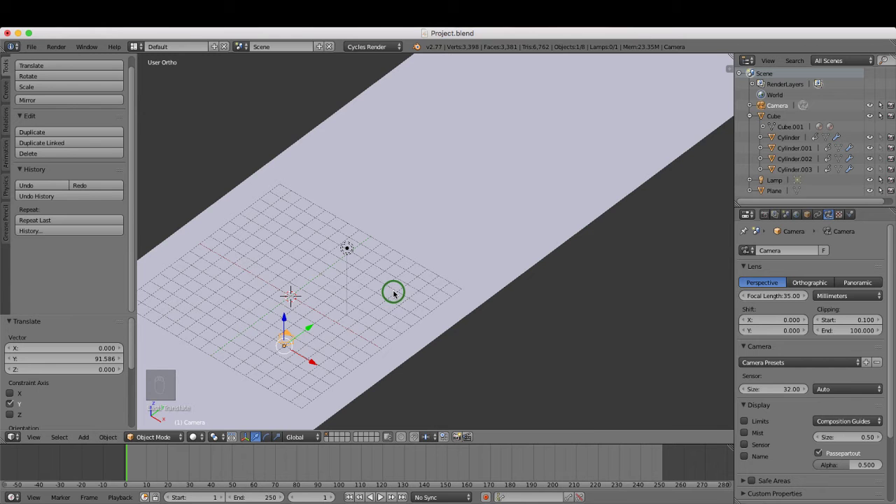
key(n)
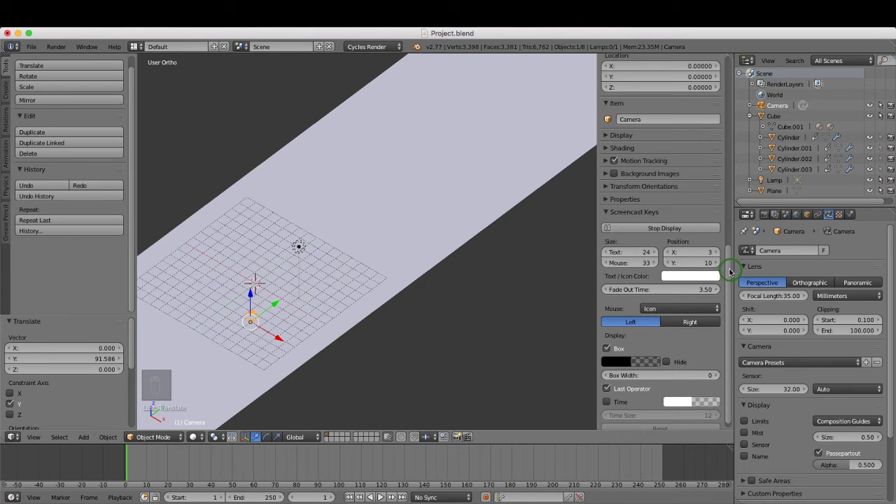
drag(731, 271, 720, 74)
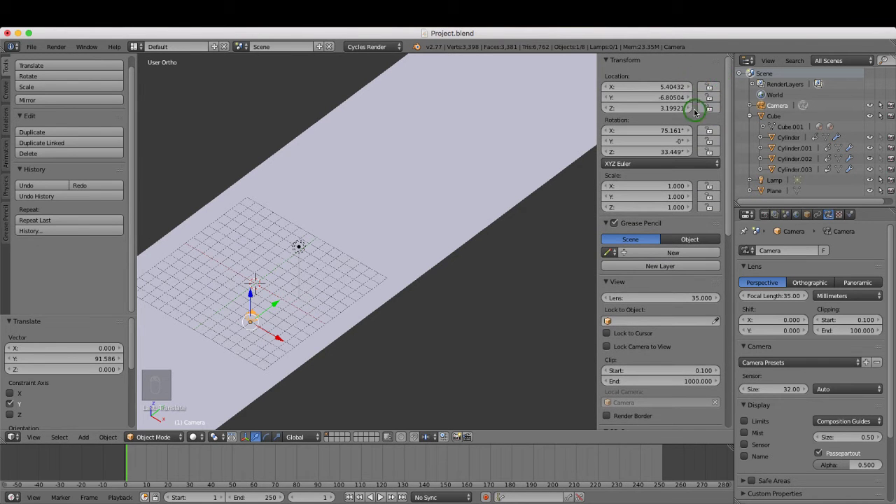
click(674, 131)
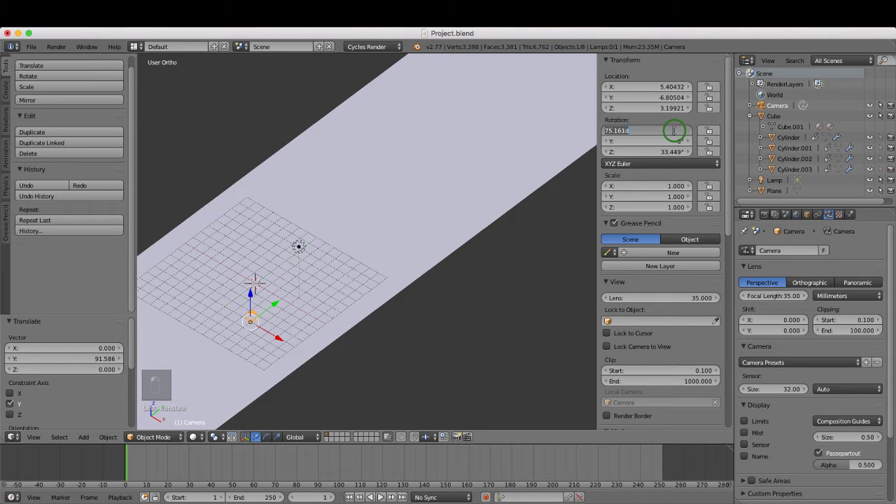
text(90)
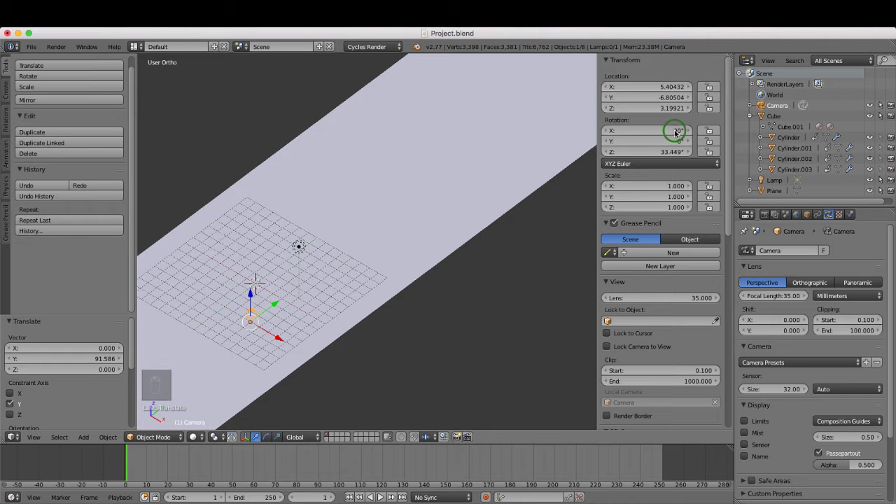
key(Return)
key(n)
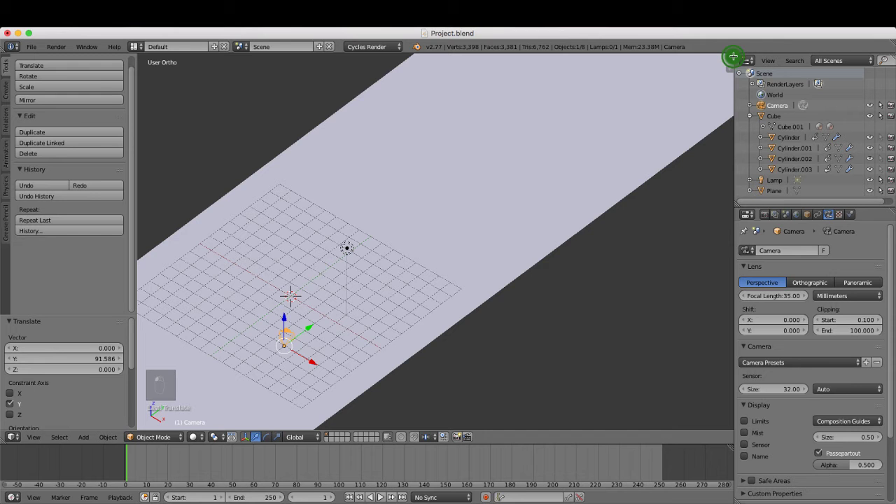
Split the 3D view into two side-by-side viewports, hide both tool shelves, and show the camera view in one of them
drag(733, 56, 407, 80)
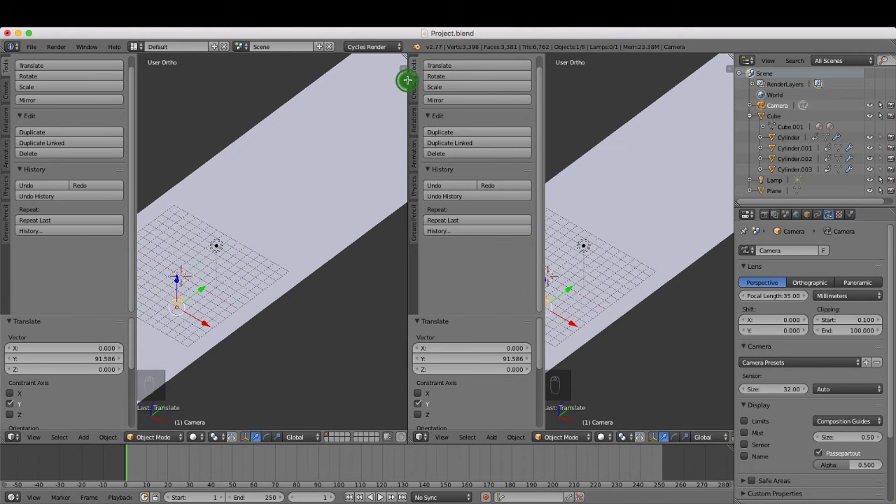
key(t)
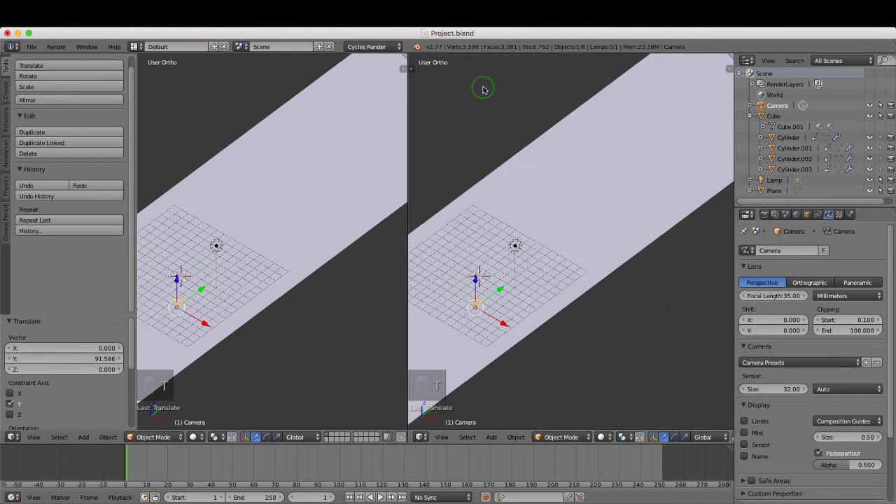
key(t)
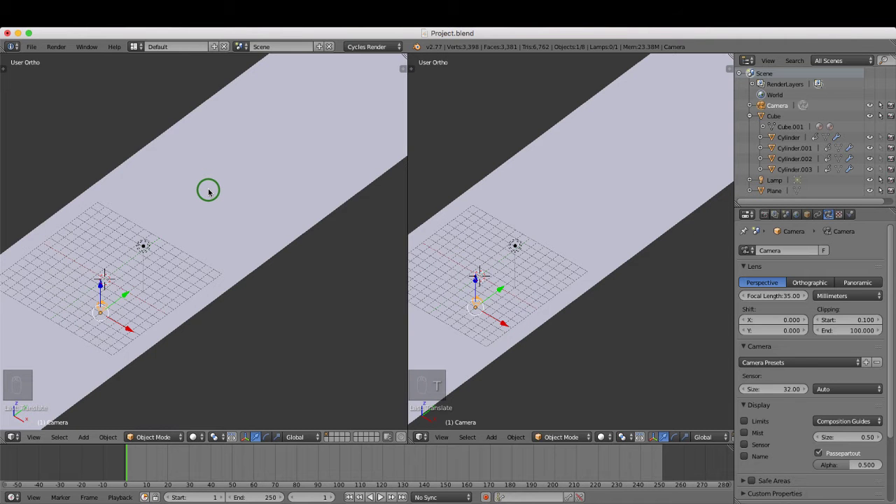
key(KP_0)
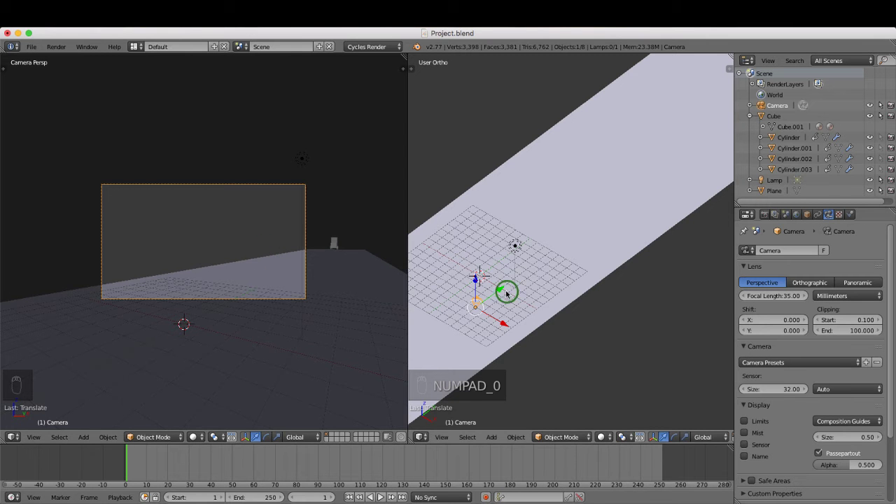
Move the camera along the Y axis to about Y 85.4, just in front of the car
drag(498, 290, 621, 186)
scroll(527, 257, down, 2)
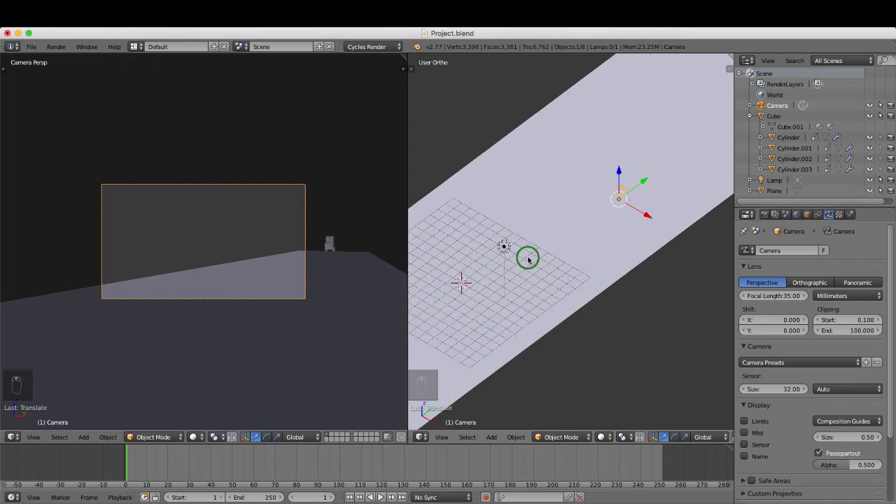
scroll(537, 255, down, 1)
shift+middle_drag(566, 259, 453, 336)
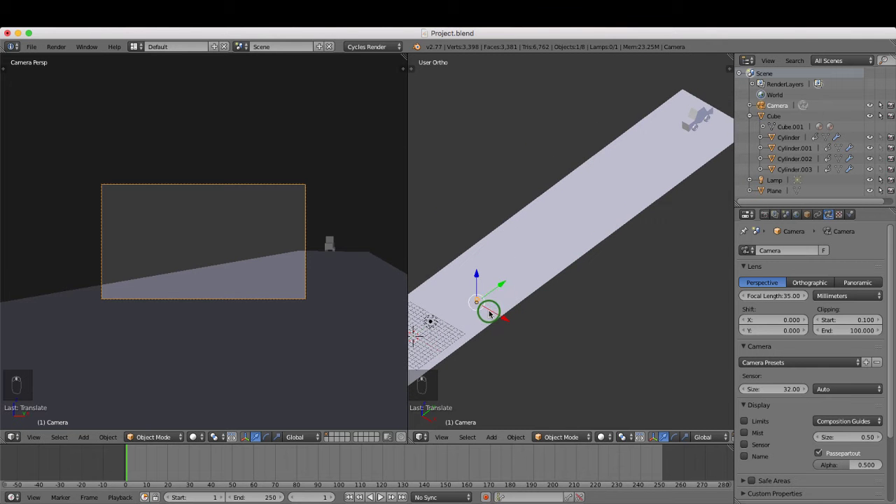
drag(502, 283, 726, 140)
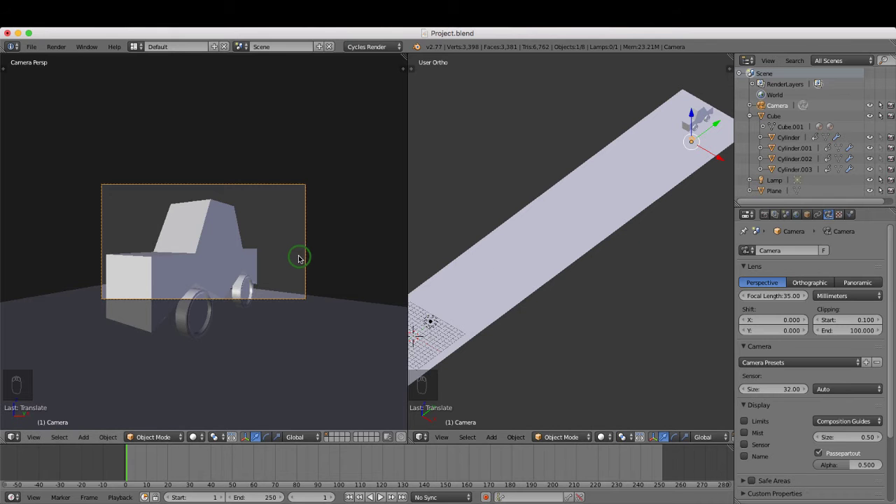
Lock the camera to the view and reframe it around the whole car, at about X 8.15, Y 83.49, Z 3.37
key(n)
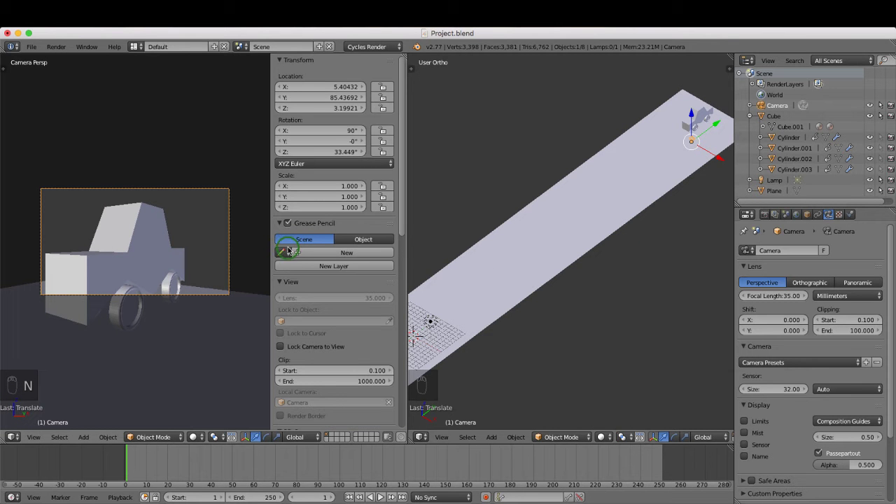
click(279, 345)
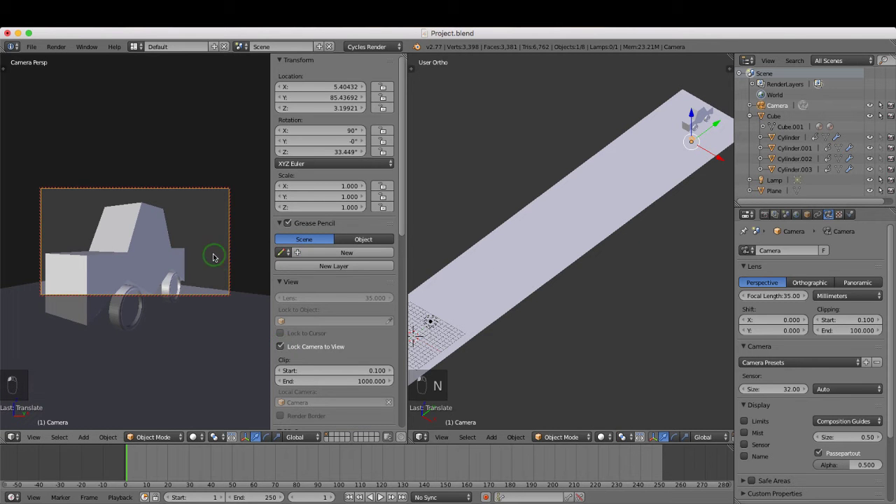
middle_drag(201, 254, 133, 248)
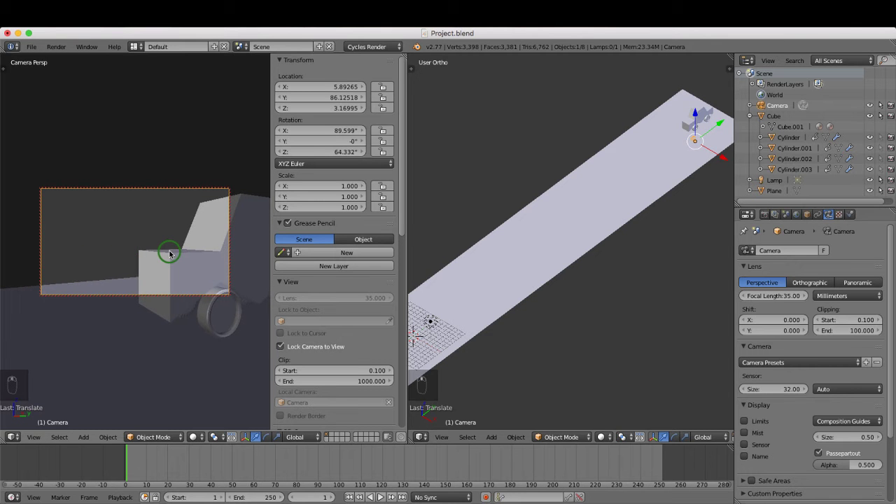
scroll(170, 254, down, 1)
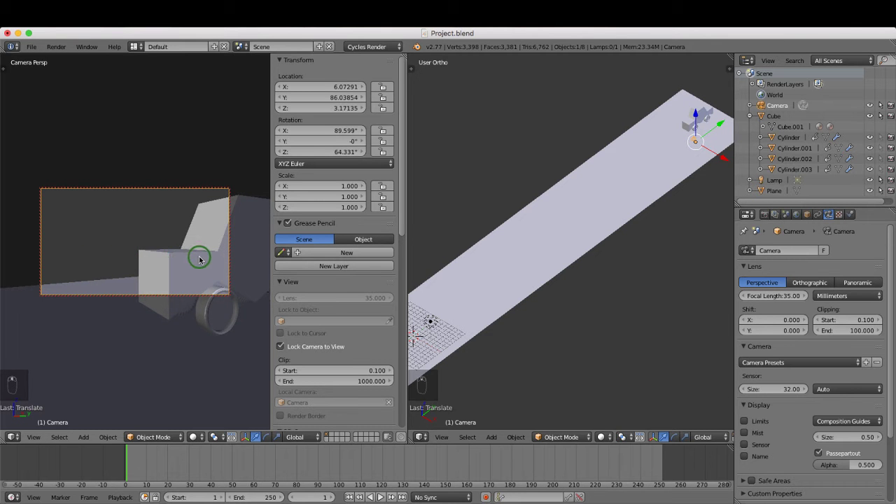
shift+middle_drag(199, 260, 139, 244)
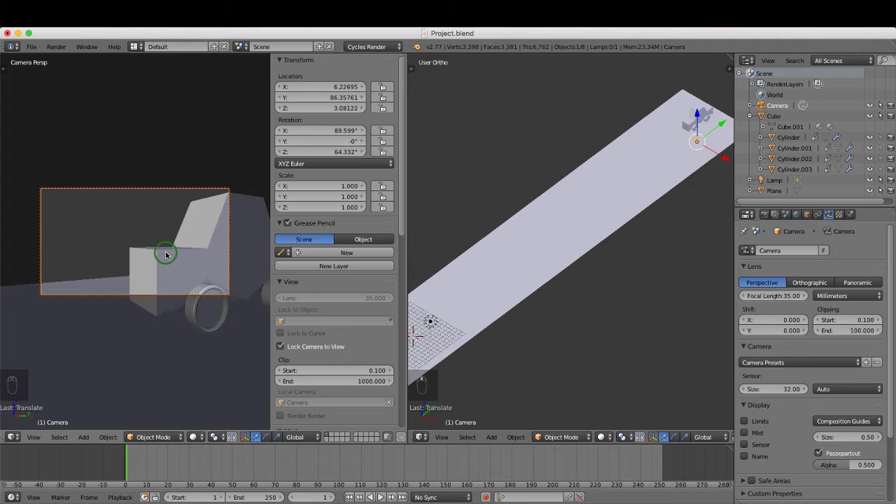
scroll(166, 252, down, 2)
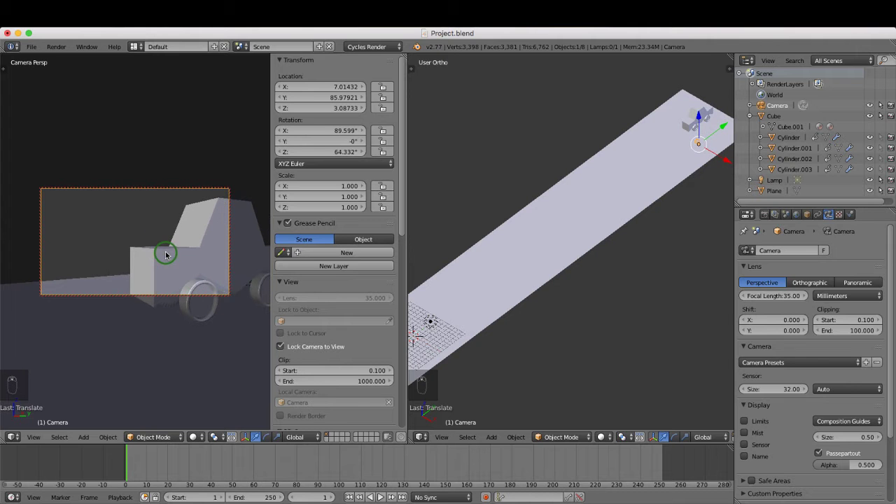
scroll(166, 253, down, 1)
shift+middle_drag(208, 260, 168, 262)
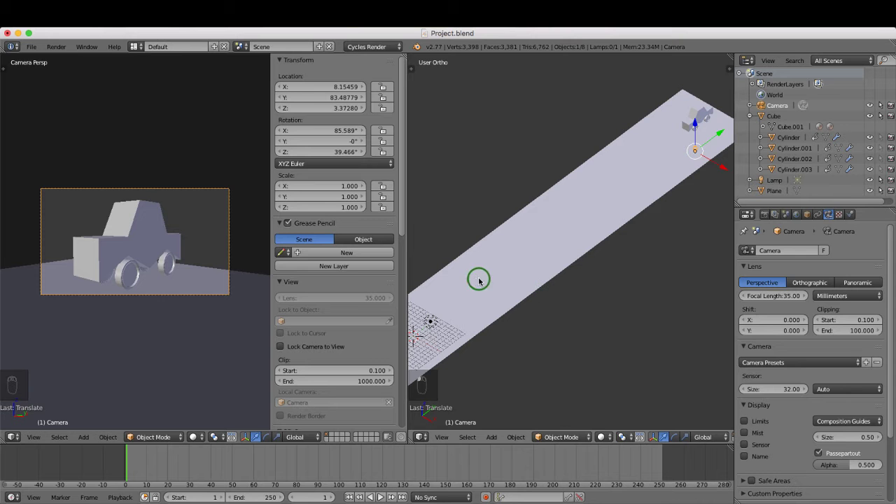
Select the car body and hide the properties shelf in the camera viewport
right_click(146, 255)
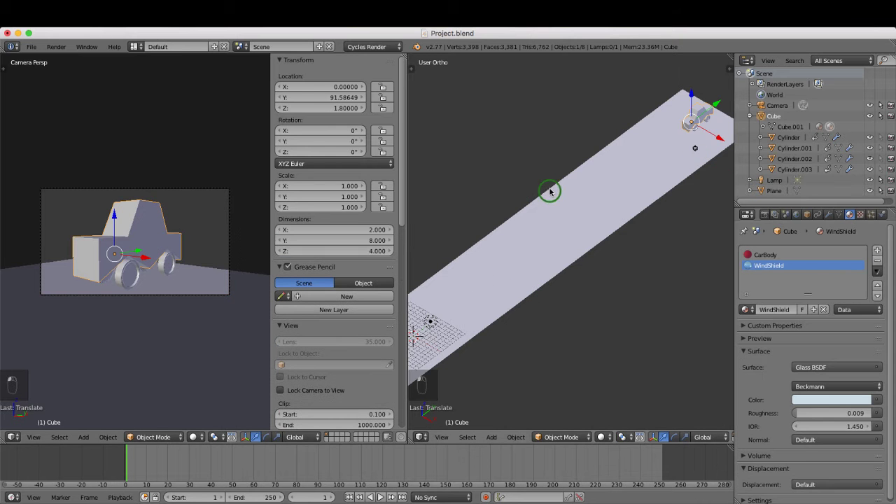
scroll(566, 180, down, 4)
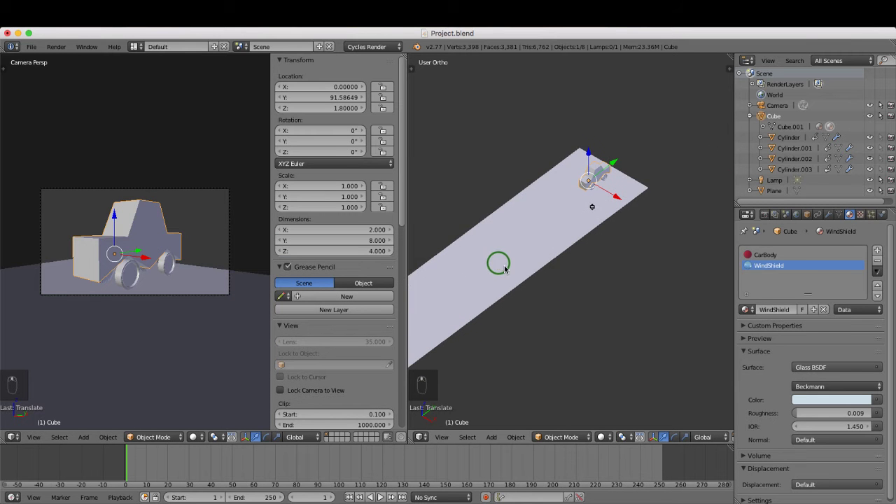
middle_drag(560, 310, 544, 292)
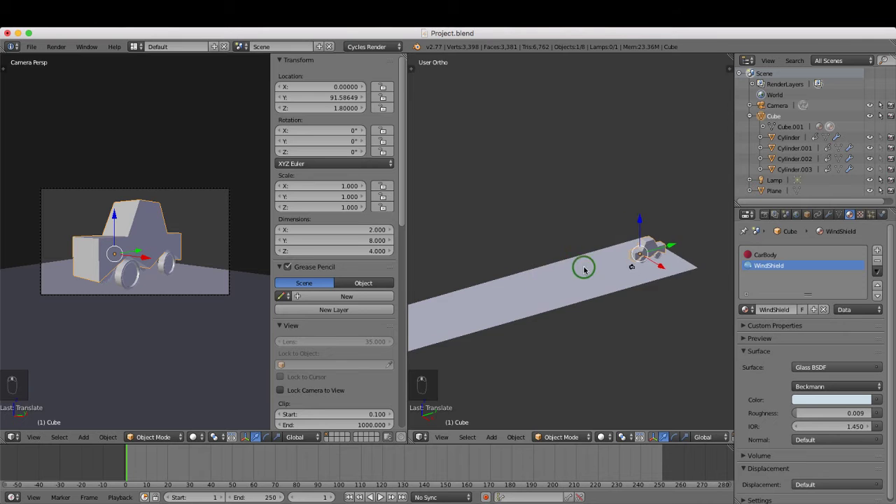
shift+middle_drag(584, 266, 543, 266)
key(n)
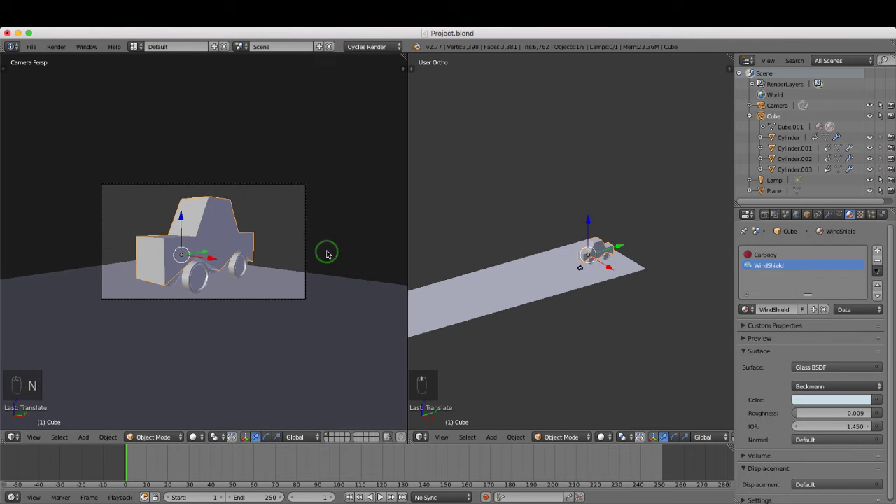
Insert a Location keyframe for the car body at frame 1
scroll(594, 252, down, 1)
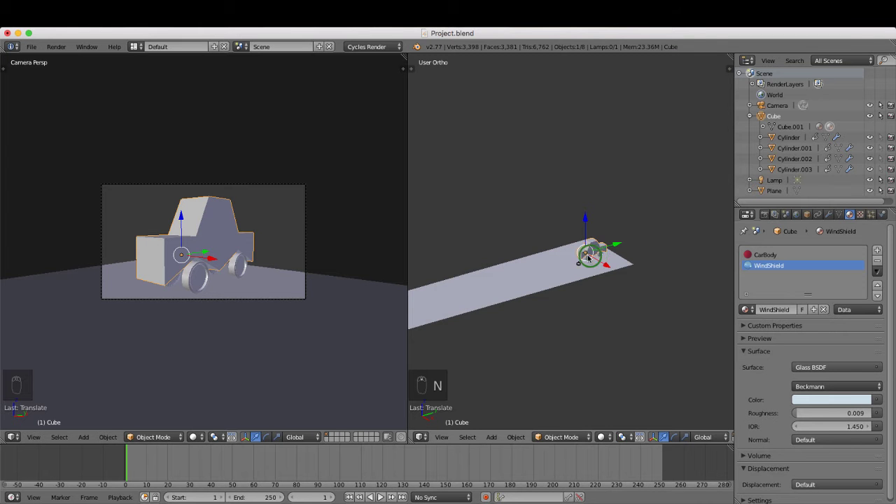
shift+middle_drag(573, 262, 583, 255)
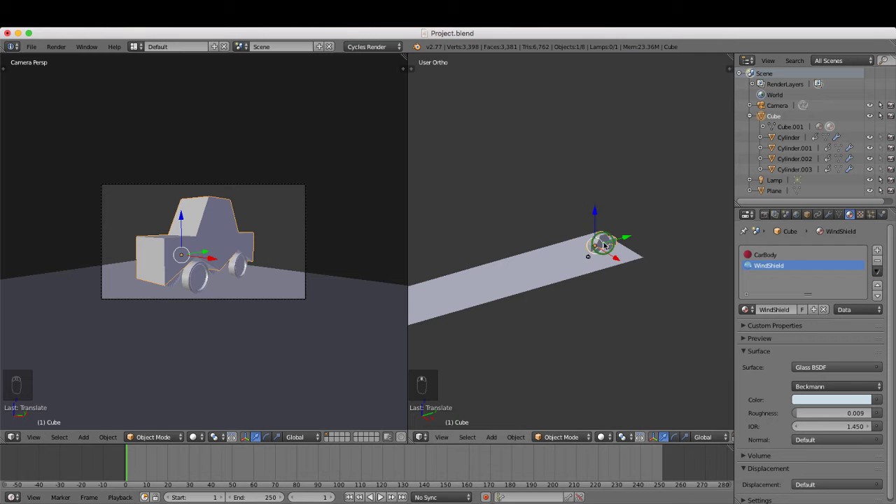
scroll(609, 241, up, 6)
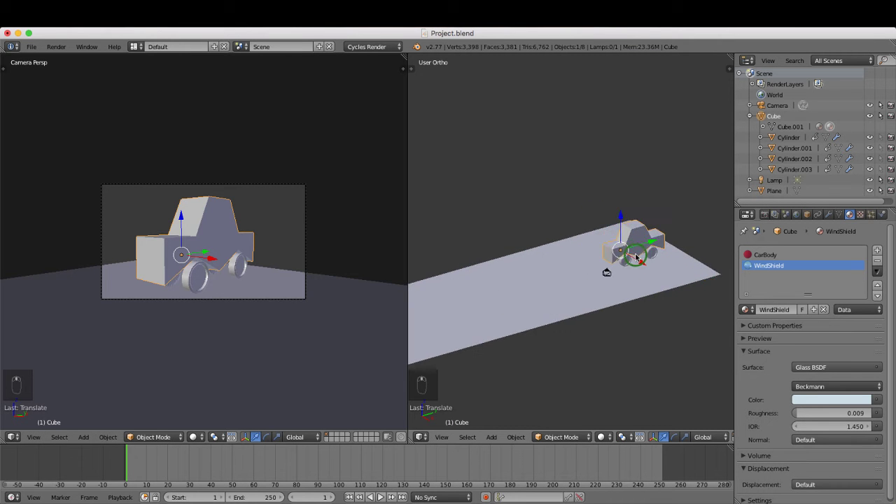
shift+middle_drag(665, 256, 604, 236)
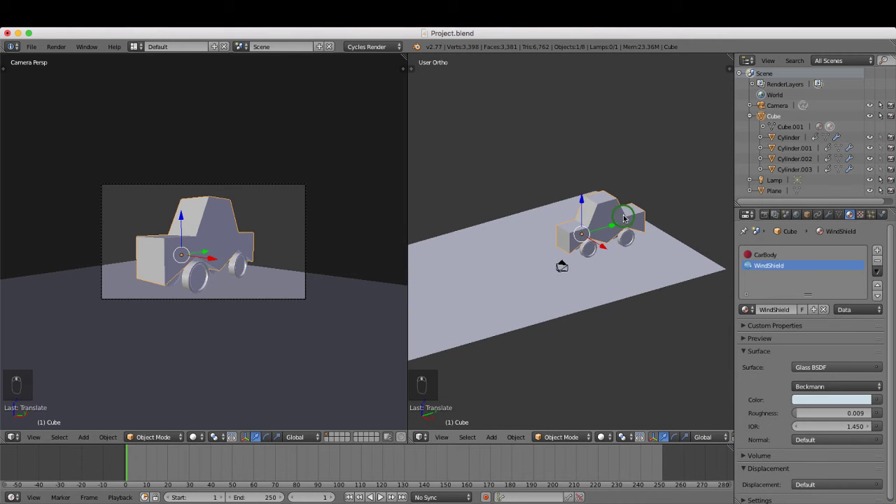
key(i)
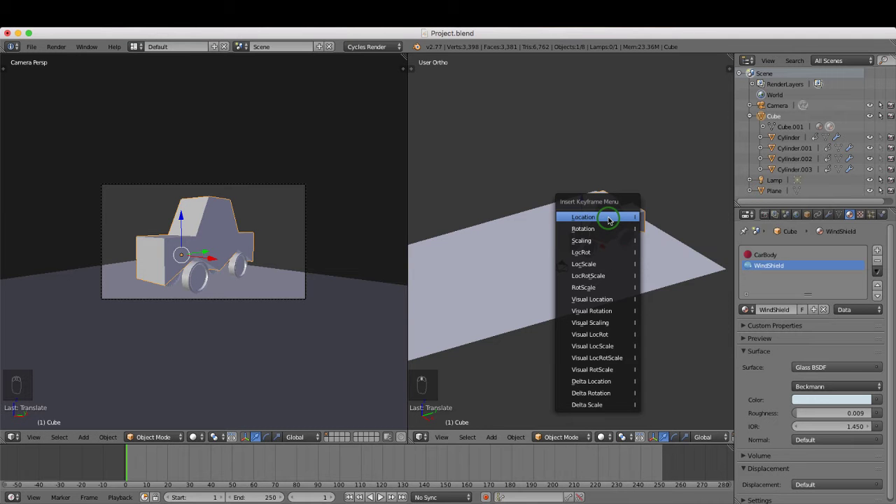
click(608, 221)
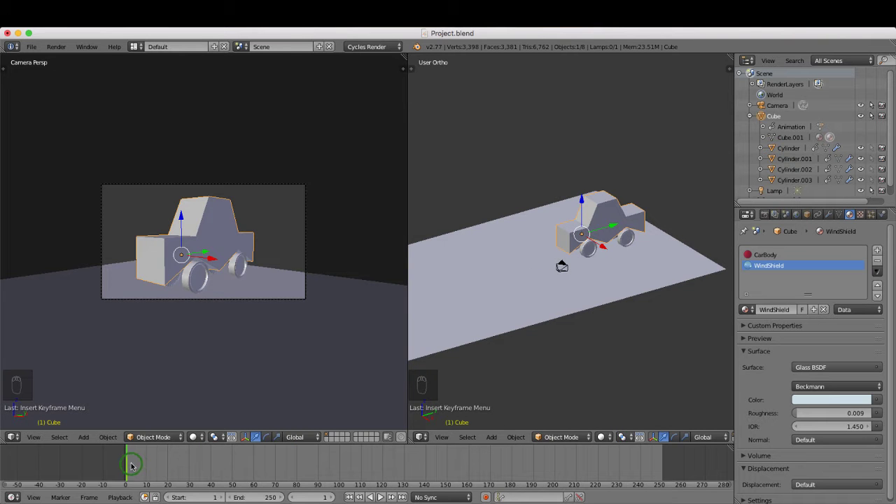
At frame 250, move the car along the Y axis to the opposite end of the road and insert a Location keyframe
drag(127, 462, 155, 463)
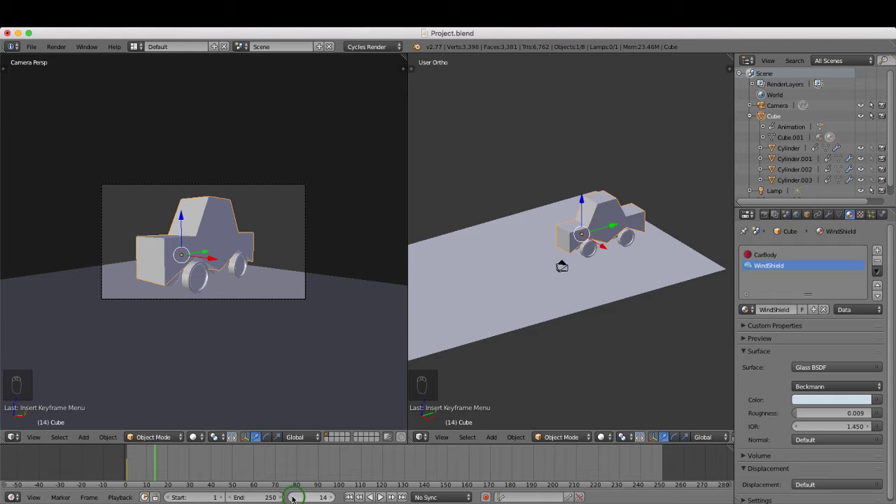
click(349, 497)
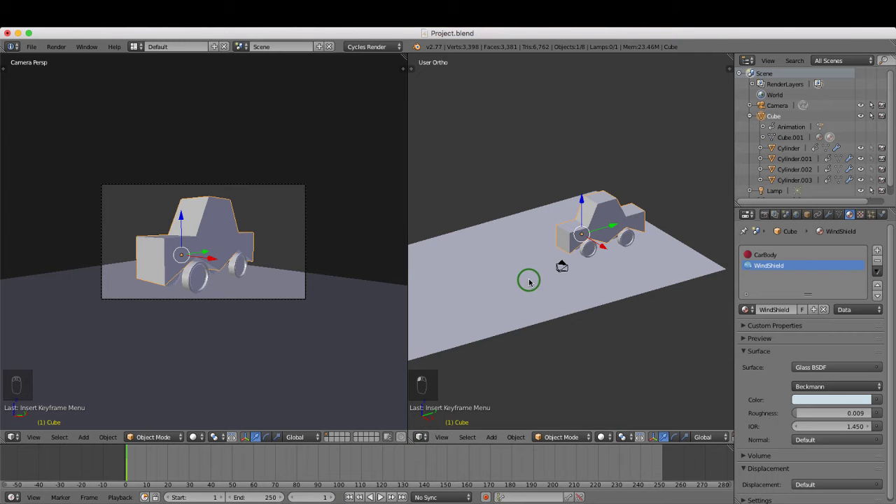
mouse_move(511, 284)
shift+middle_down()
mouse_move(525, 283)
mouse_move(520, 276)
shift+middle_up()
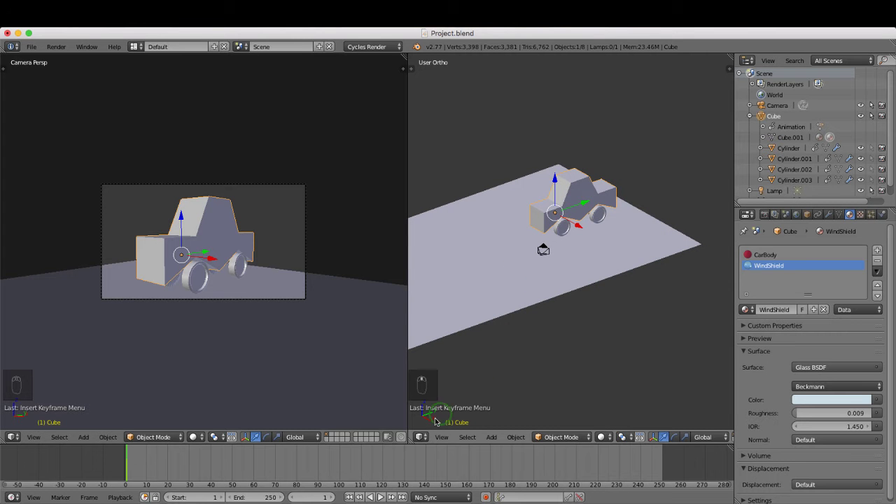
click(315, 499)
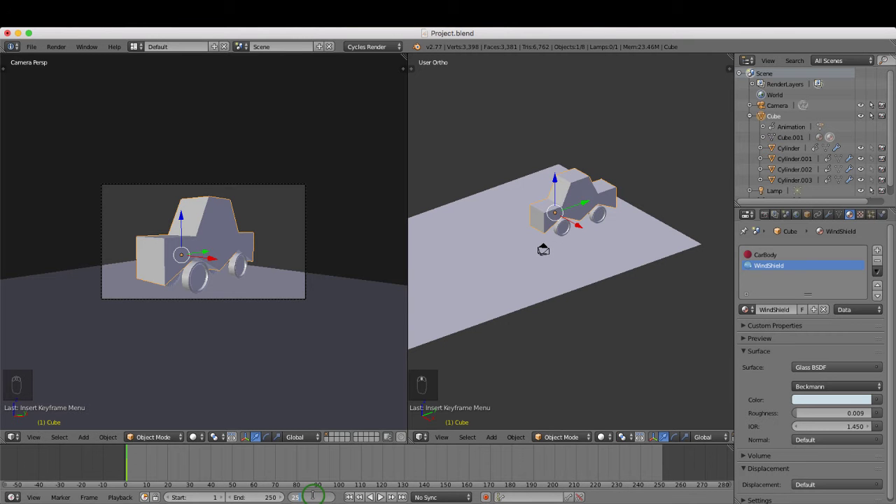
key(Return)
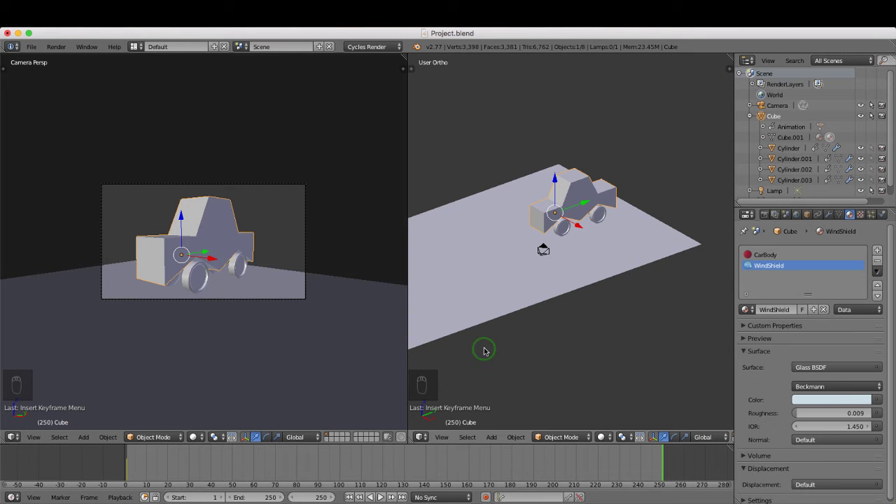
scroll(628, 289, up, 1)
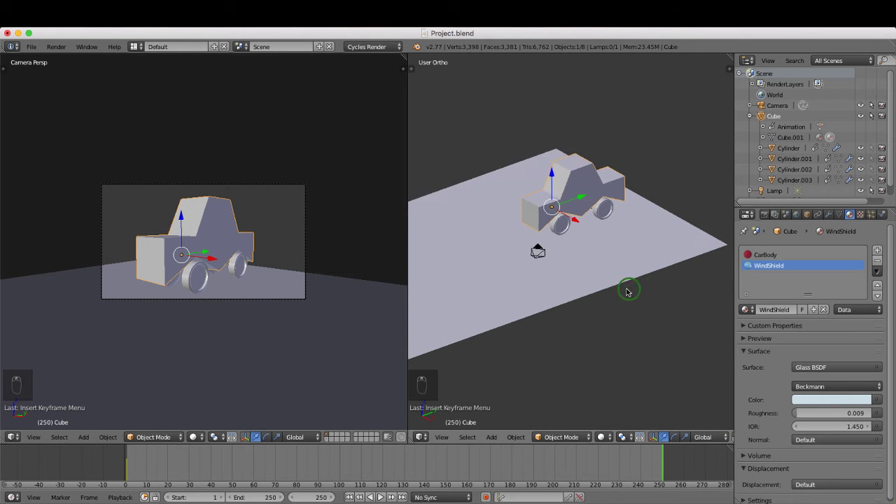
scroll(618, 290, down, 3)
middle_drag(597, 299, 574, 292)
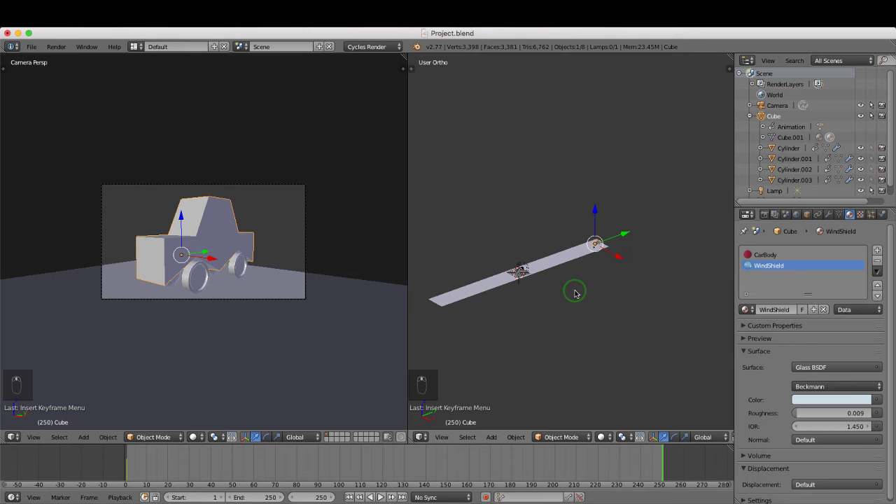
drag(625, 237, 468, 299)
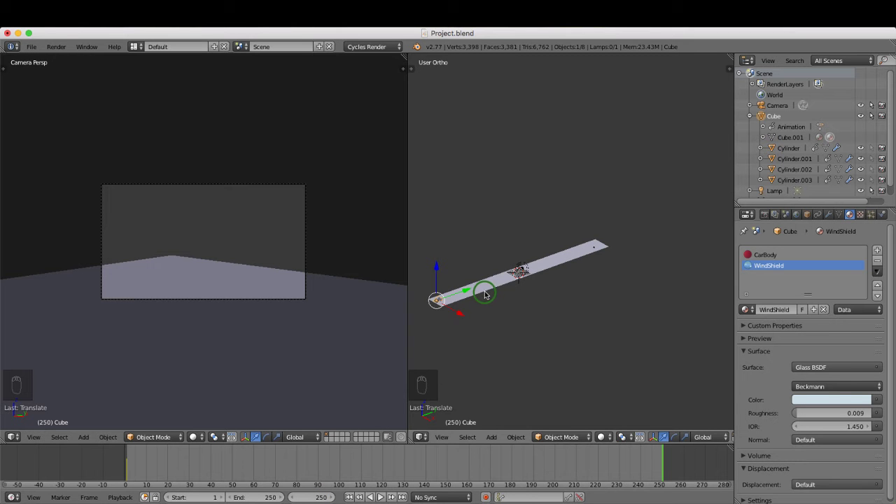
key(i)
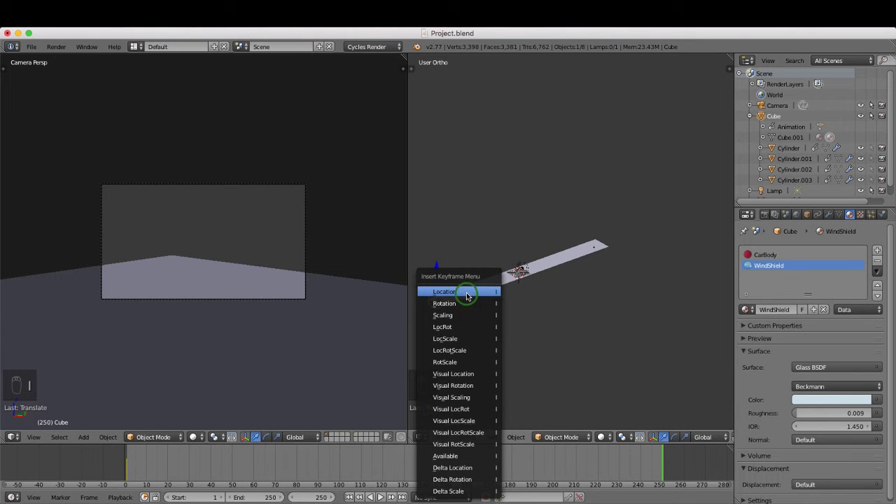
click(467, 295)
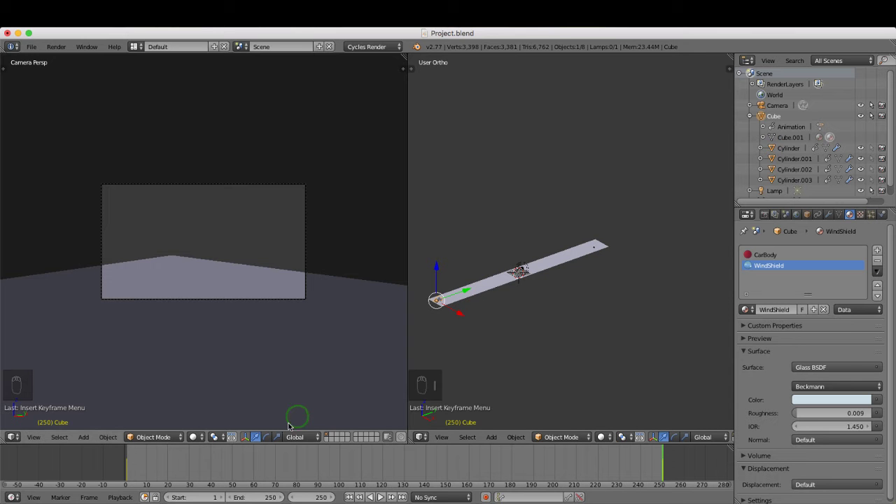
Scrub and play back the car's animation to check its motion, then return to frame 1
drag(541, 461, 126, 465)
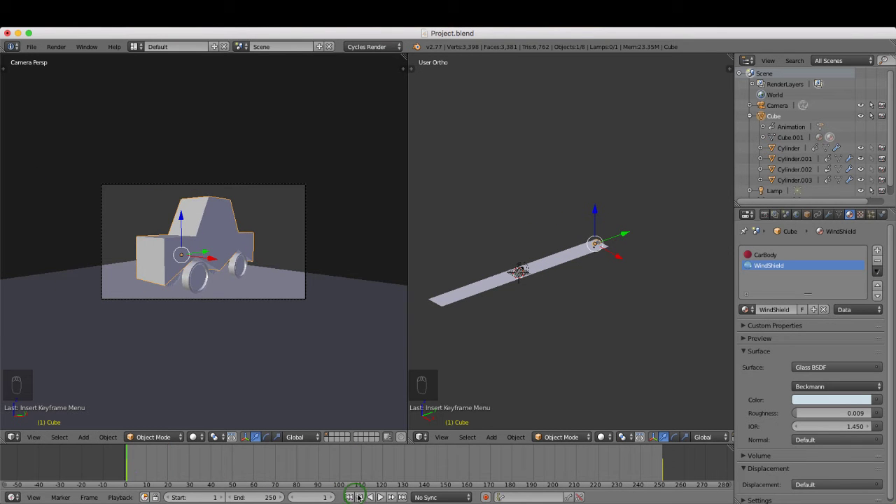
click(378, 497)
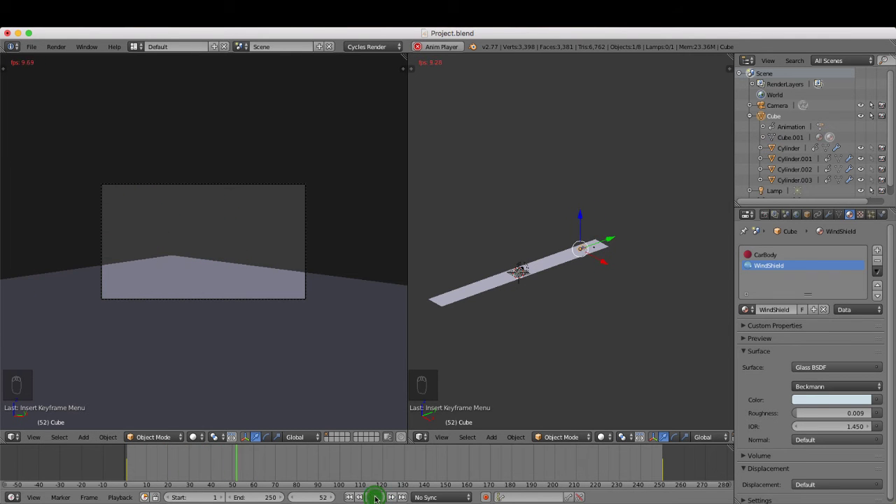
click(373, 497)
click(348, 497)
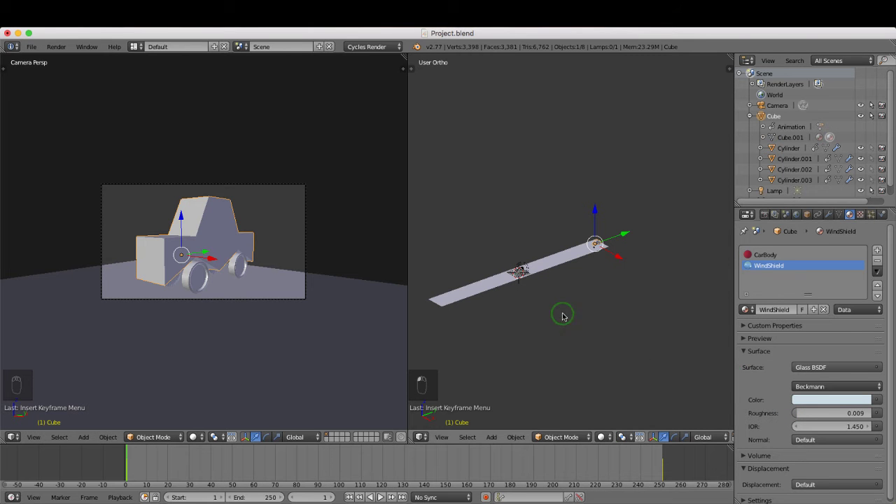
Select the camera and insert a LocRot keyframe for it at frame 1
scroll(614, 250, up, 4)
scroll(637, 263, down, 3)
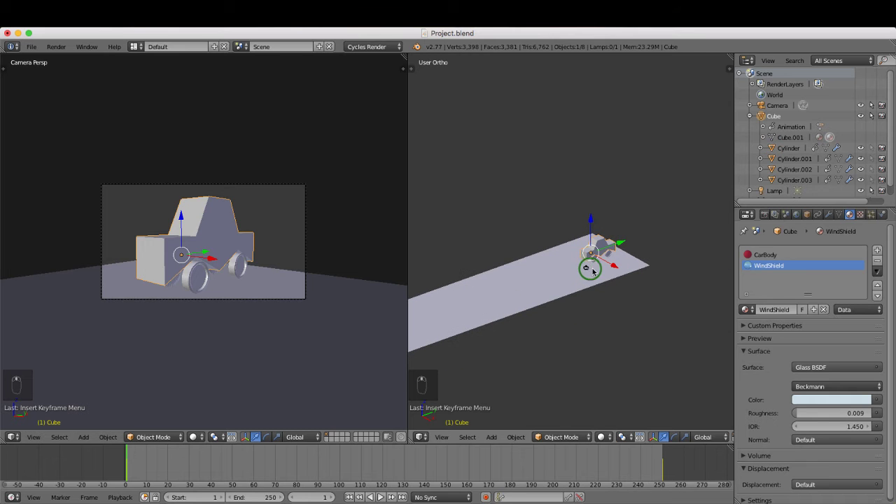
click(777, 105)
scroll(613, 259, up, 2)
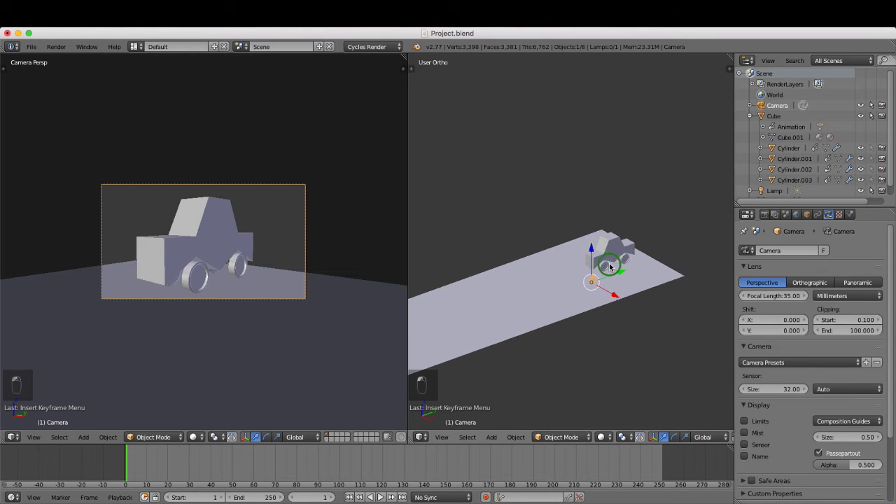
shift+middle_drag(609, 297, 579, 272)
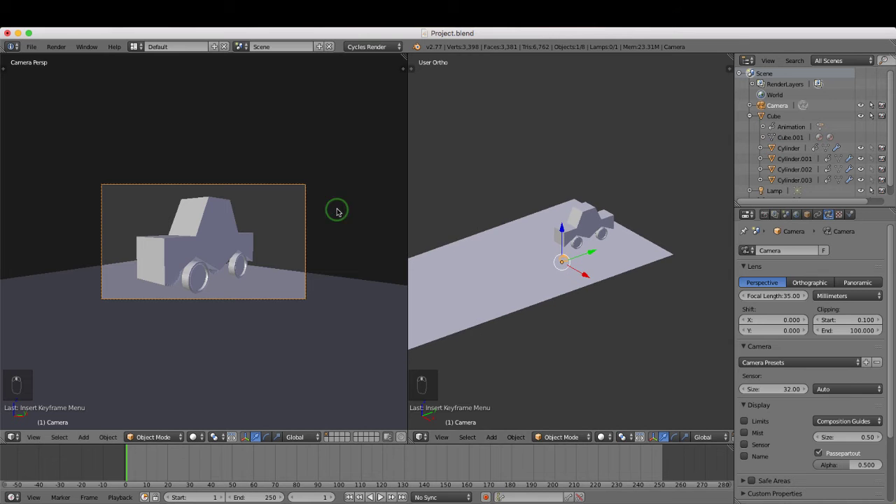
key(a)
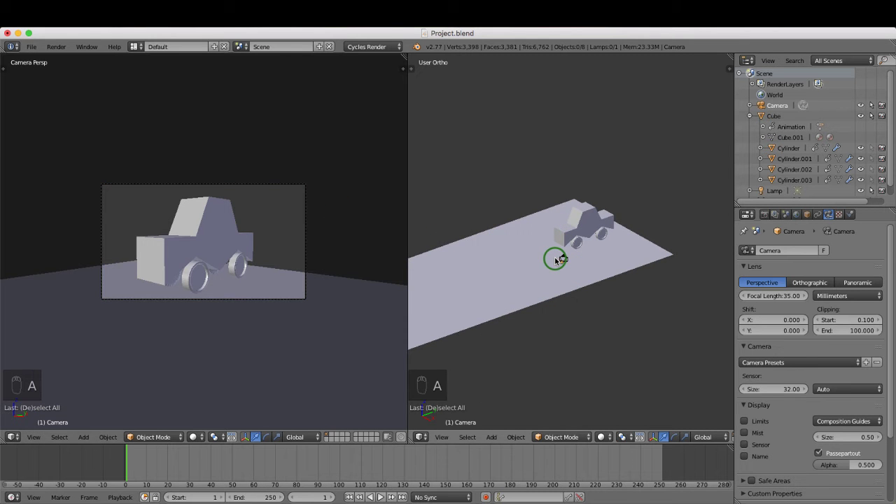
right_click(281, 185)
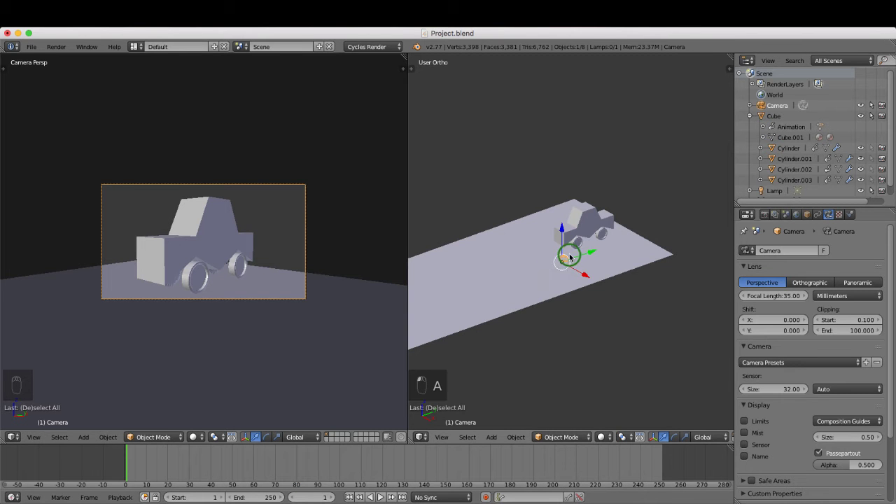
key(i)
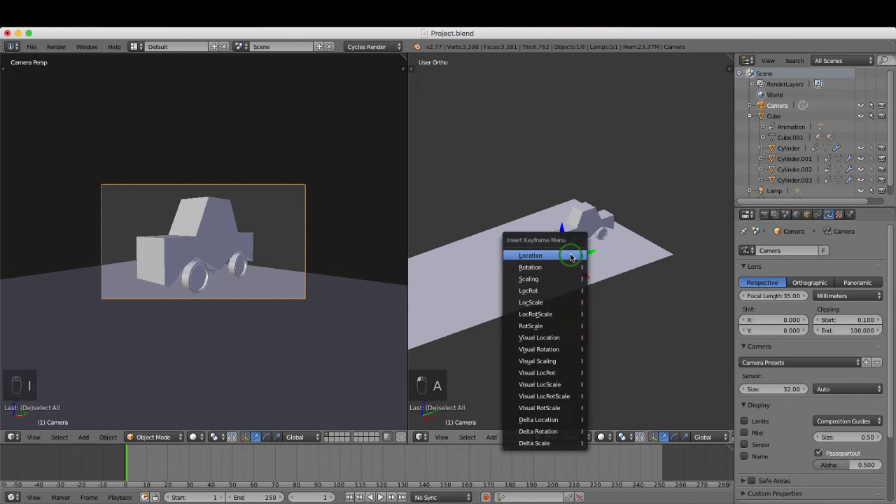
click(551, 291)
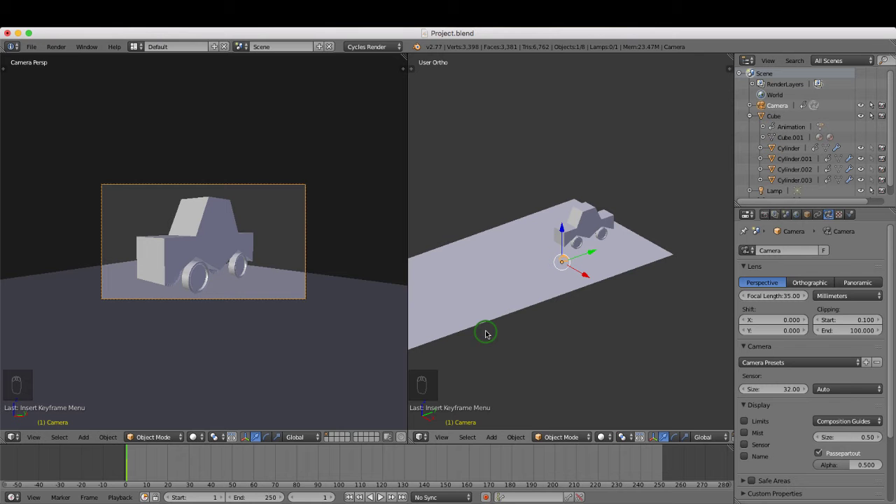
Add a timeline marker at frame 1 and bind the camera to it
key(m)
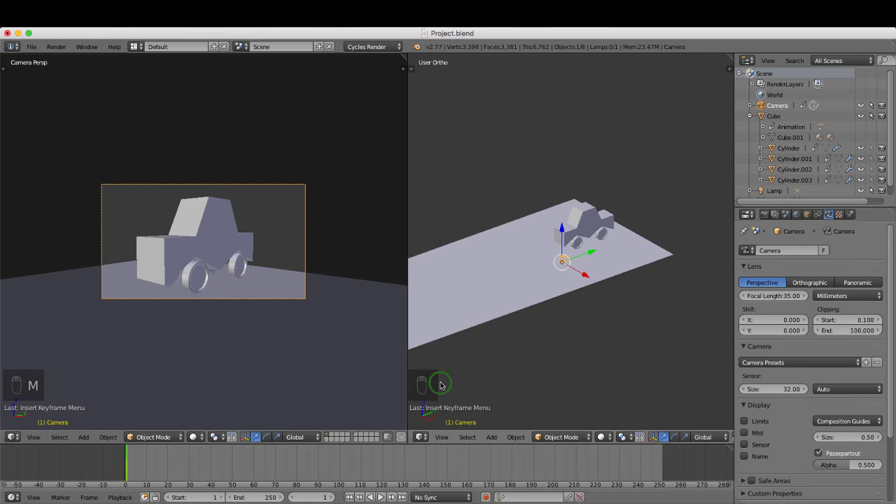
key(m)
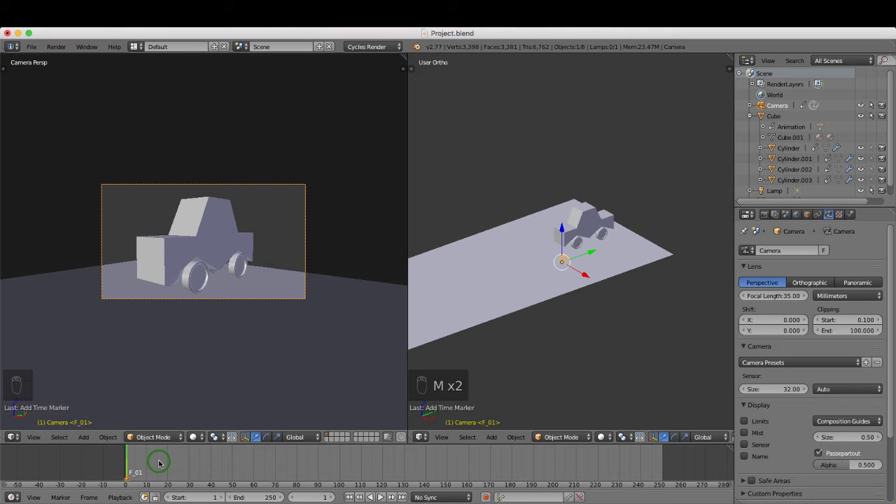
key(ctrl+b)
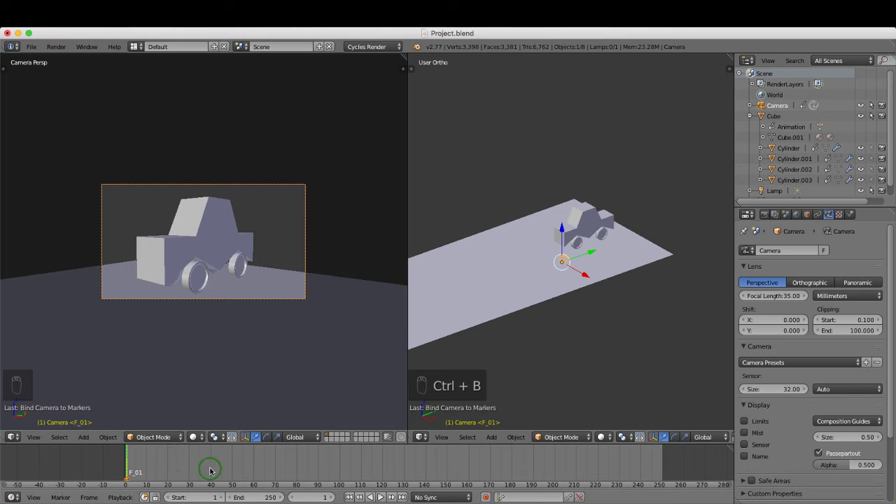
Go to frame 48 and rotate the camera about 83° around the global Z axis so it faces the car
click(306, 498)
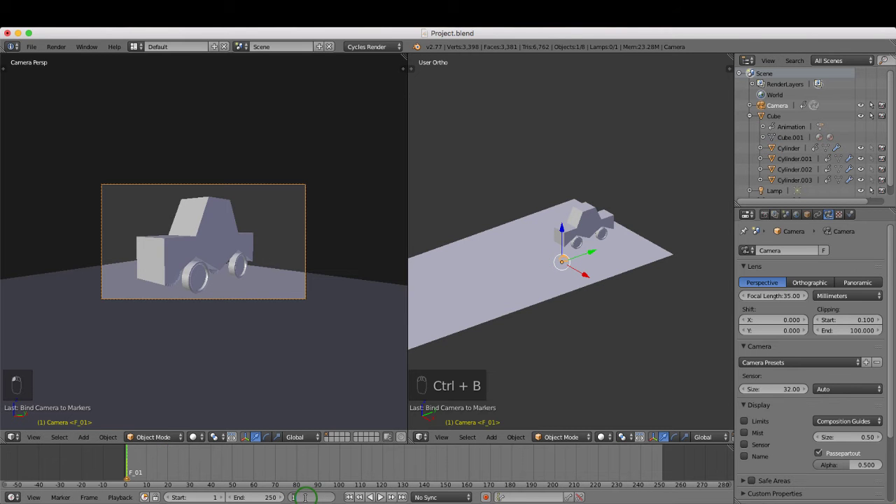
key(BackSpace)
text(48)
key(Return)
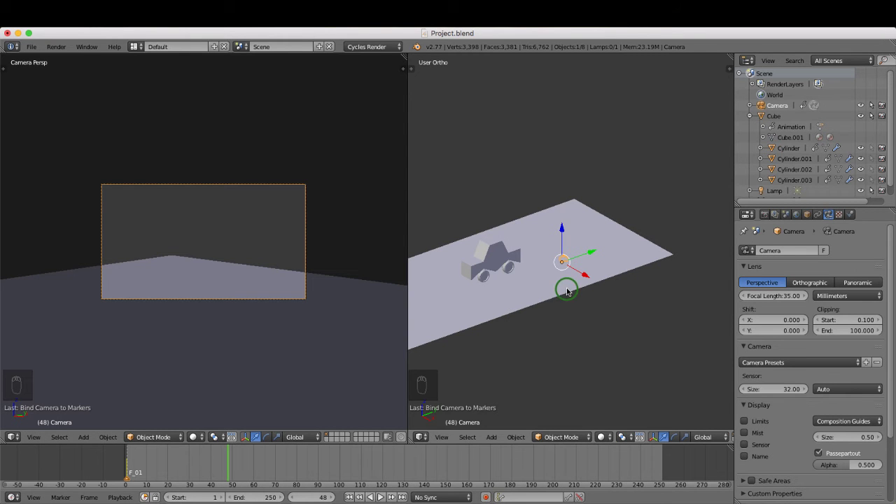
key(r)
key(z)
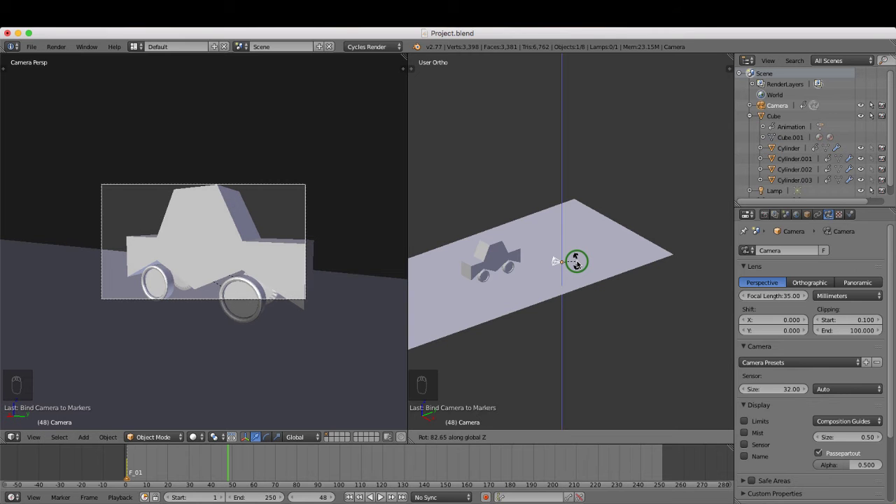
click(576, 261)
Move the camera along the X and Y axes until the whole car is in frame, and insert a LocRot keyframe at frame 48
key(g)
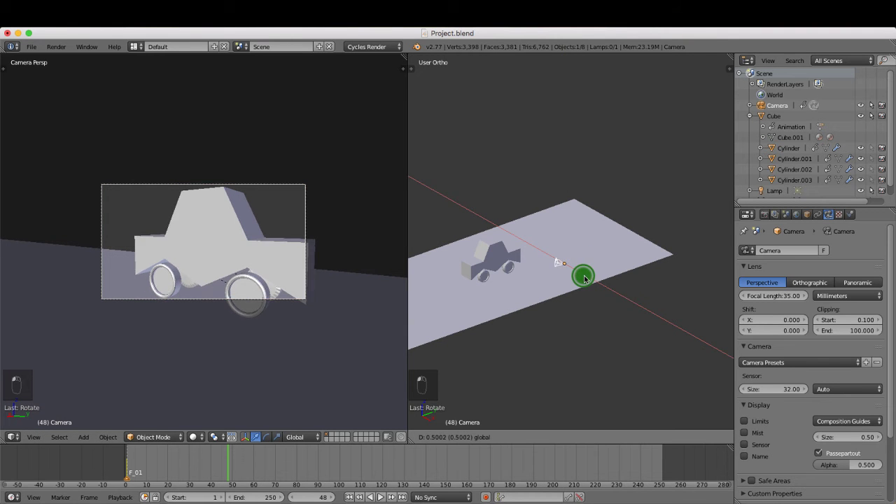
click(582, 267)
key(g)
key(y)
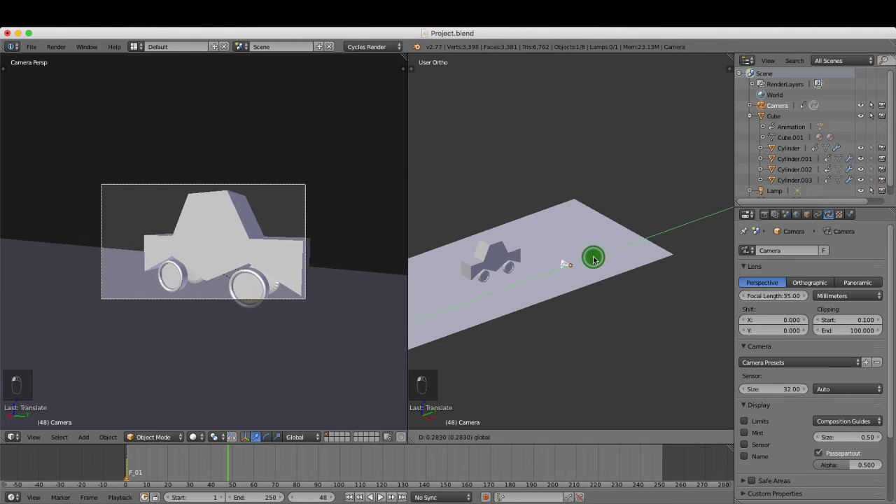
click(602, 258)
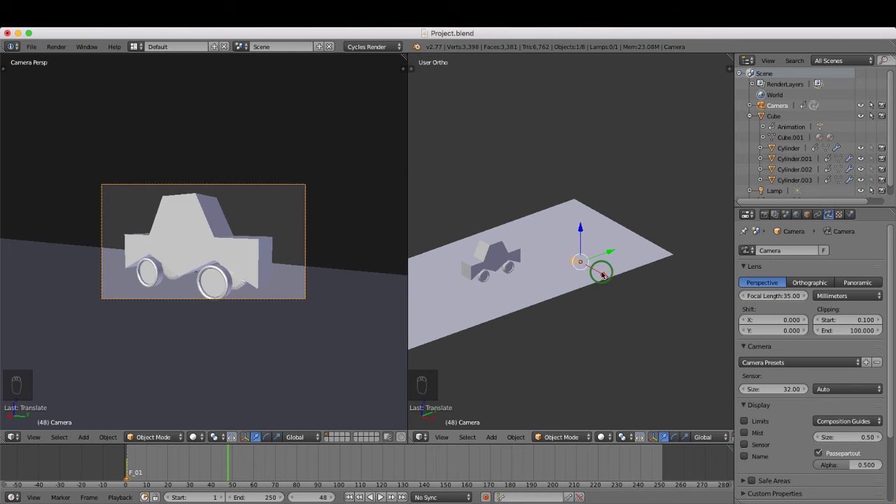
key(g)
key(x)
click(605, 278)
drag(605, 278, 575, 263)
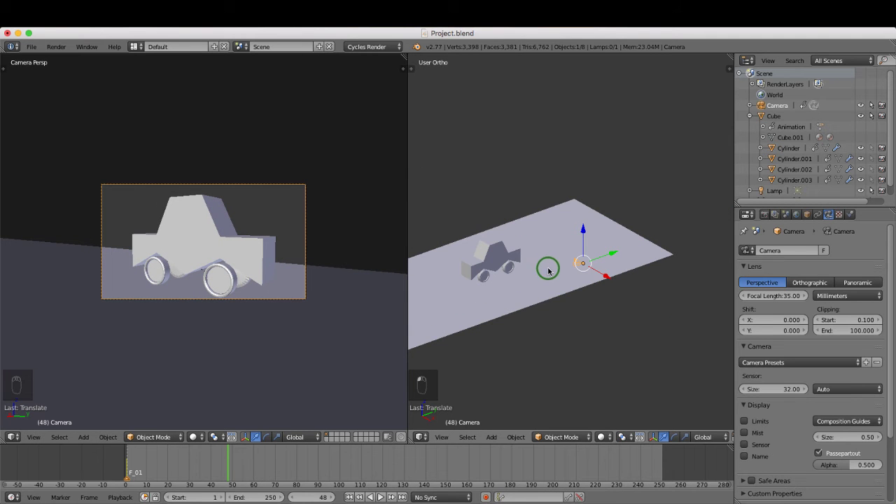
key(i)
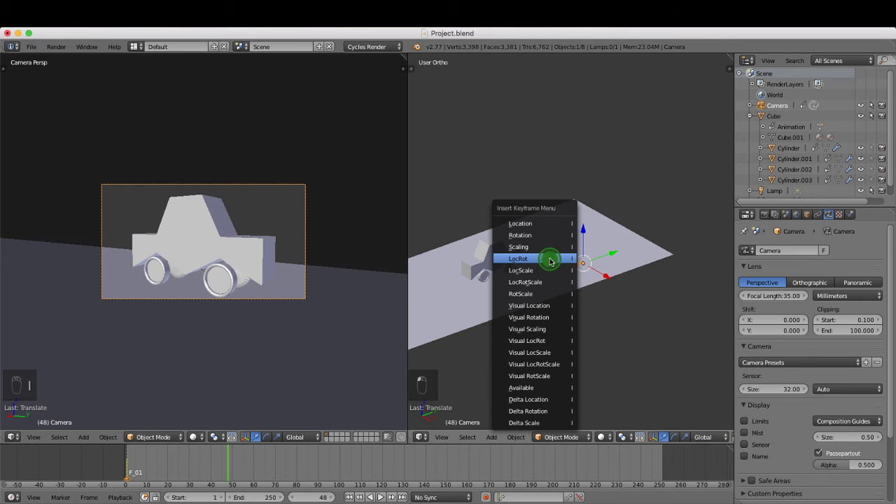
click(551, 261)
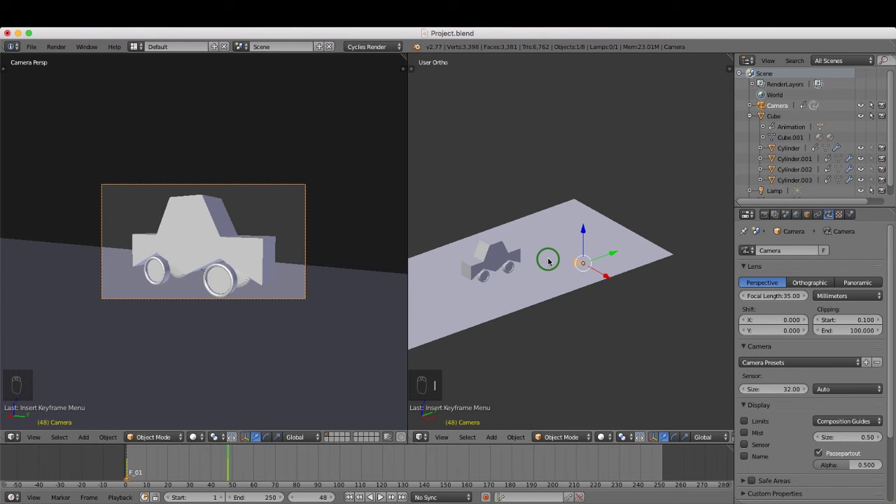
Snap the 3D cursor to the scene center and add a second camera there
key(shift+s)
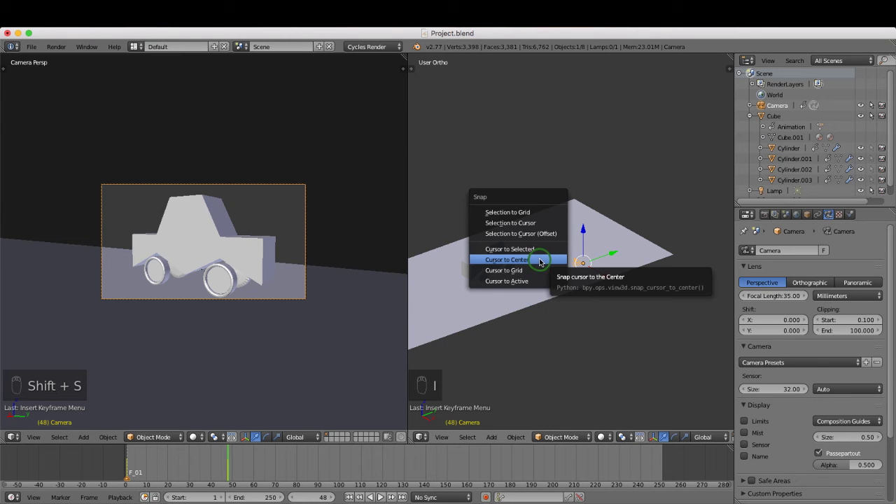
click(537, 262)
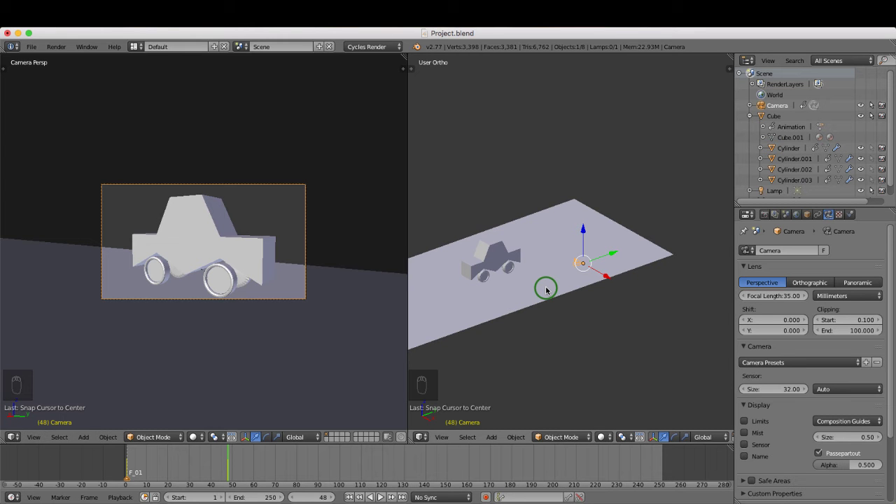
key(shift+a)
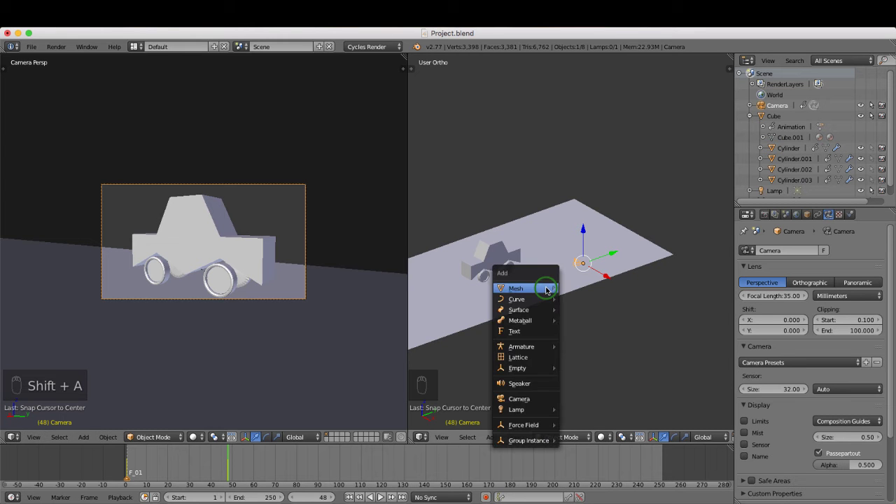
click(533, 399)
scroll(551, 323, down, 5)
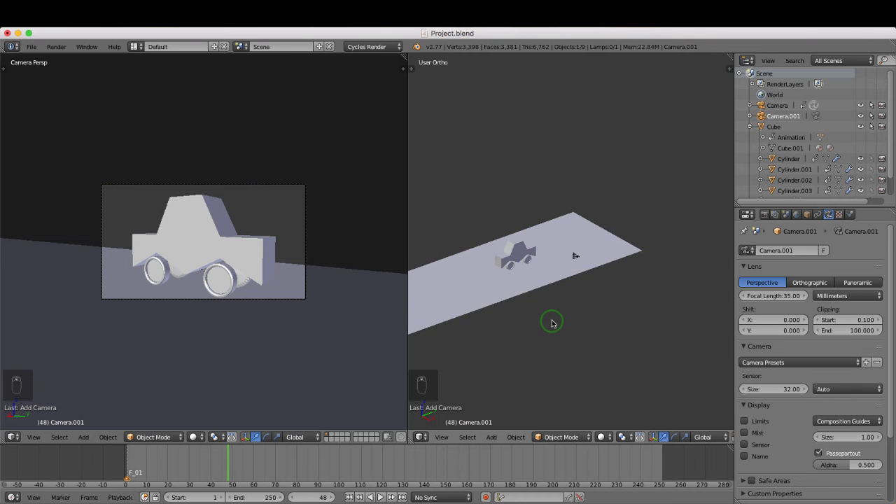
scroll(547, 320, down, 4)
shift+middle_drag(492, 312, 588, 278)
scroll(535, 298, up, 3)
scroll(532, 299, up, 1)
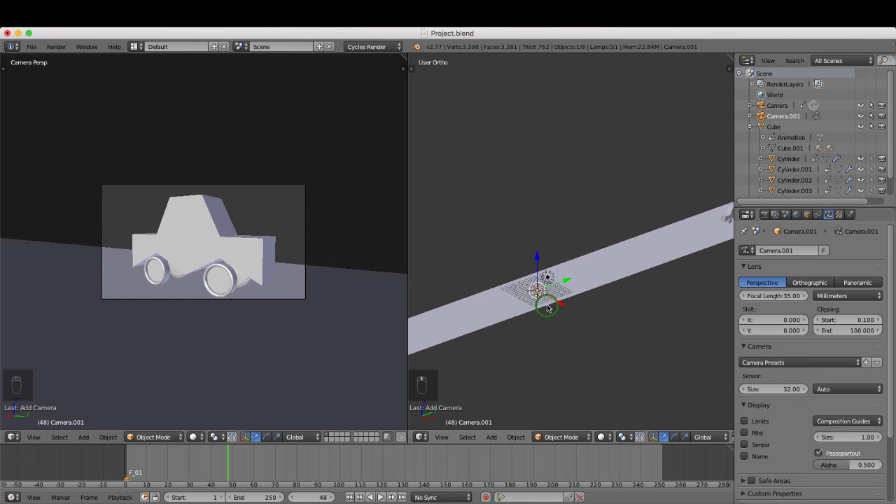
Set the new camera's rotation to X 90°, Y 0° and Z 0°
key(n)
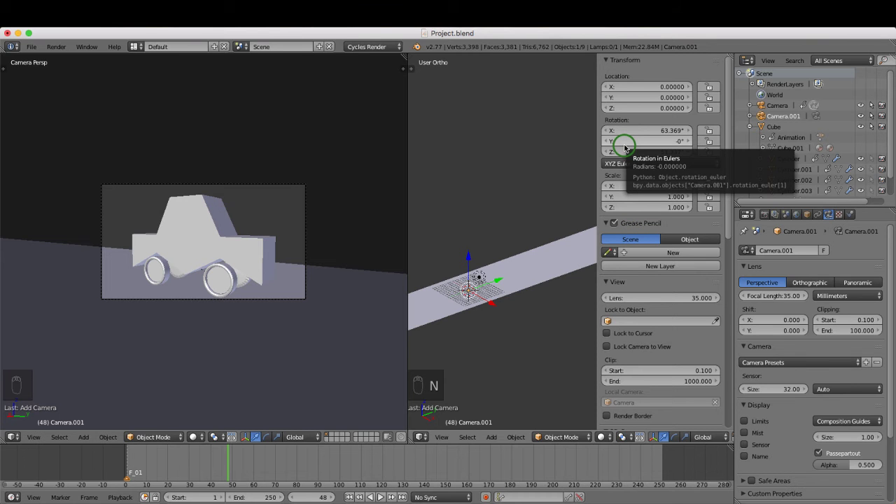
click(659, 130)
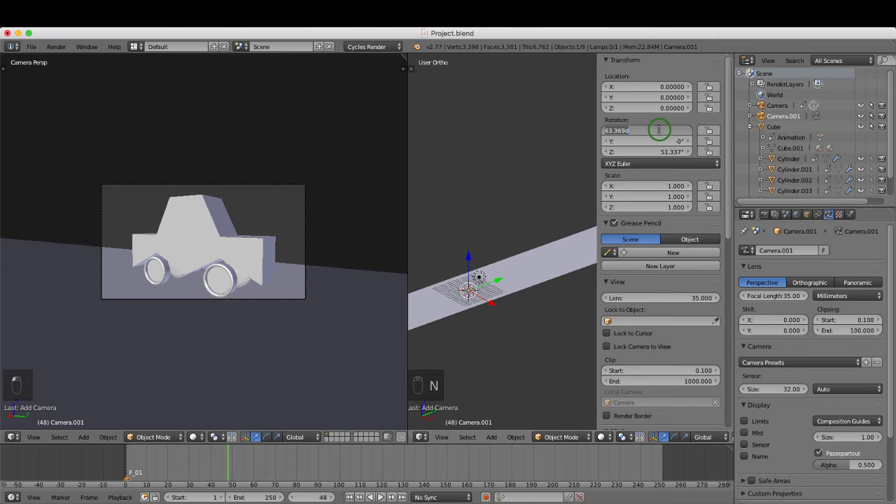
text(90)
click(672, 140)
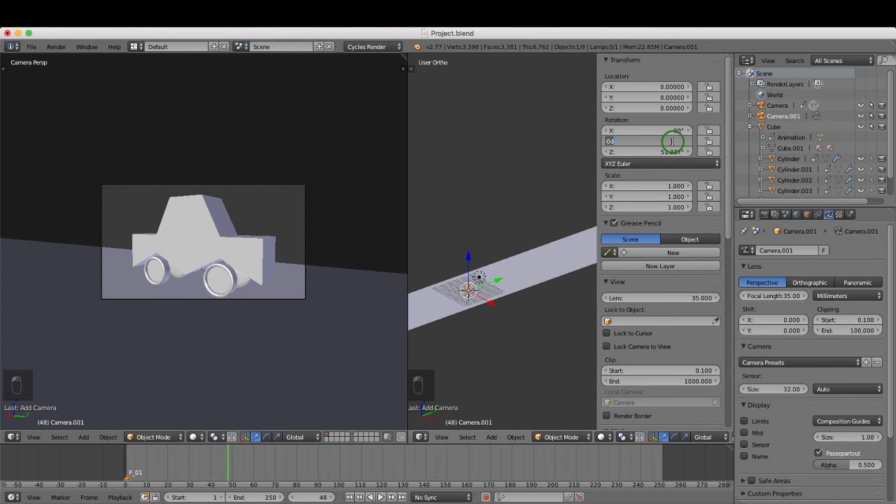
text(0)
key(Tab)
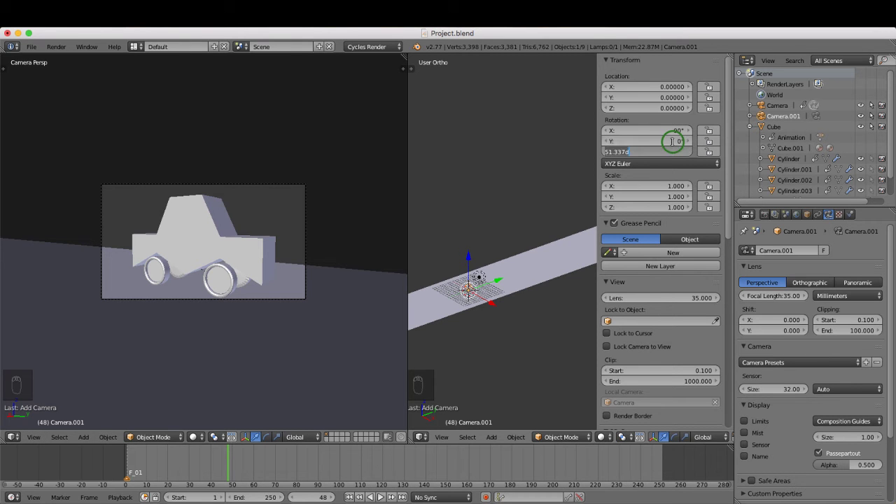
text(0)
key(Return)
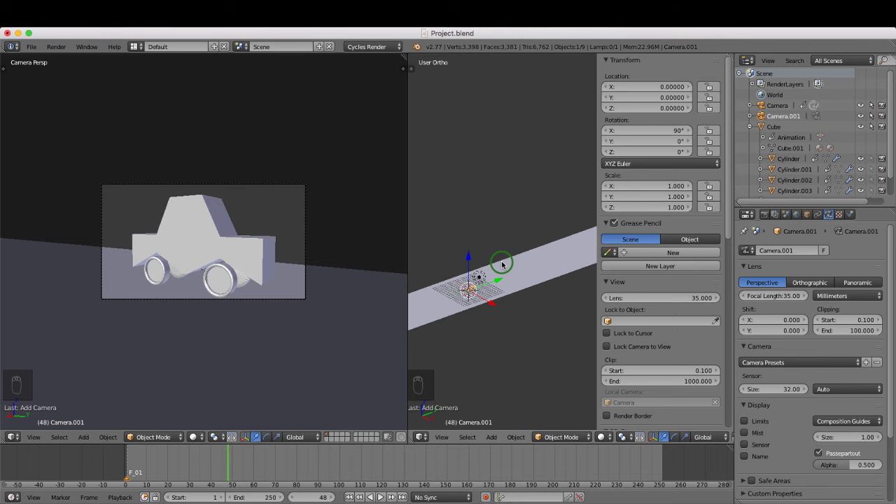
key(n)
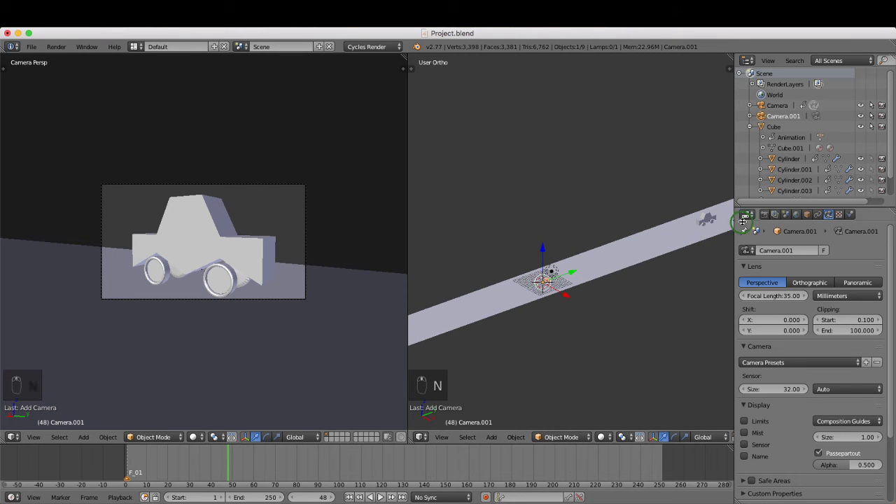
Add a Damped Track constraint to the new camera with the car body, Cube, as its target
click(817, 214)
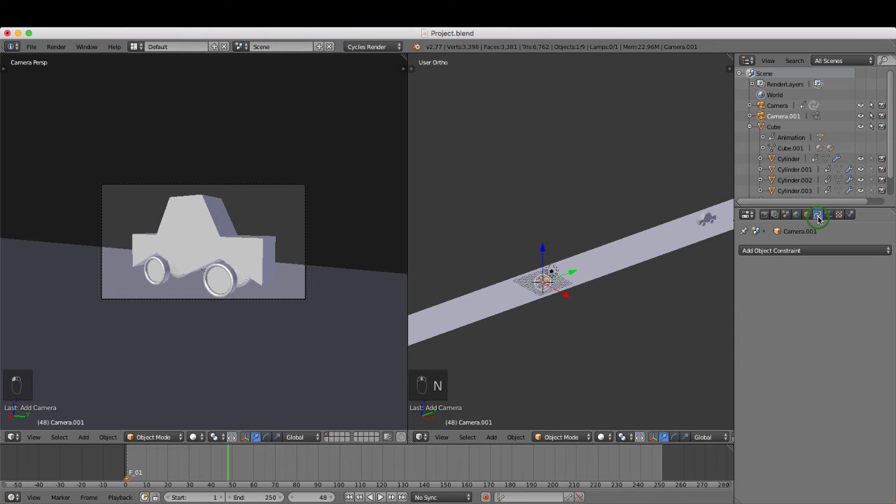
click(809, 251)
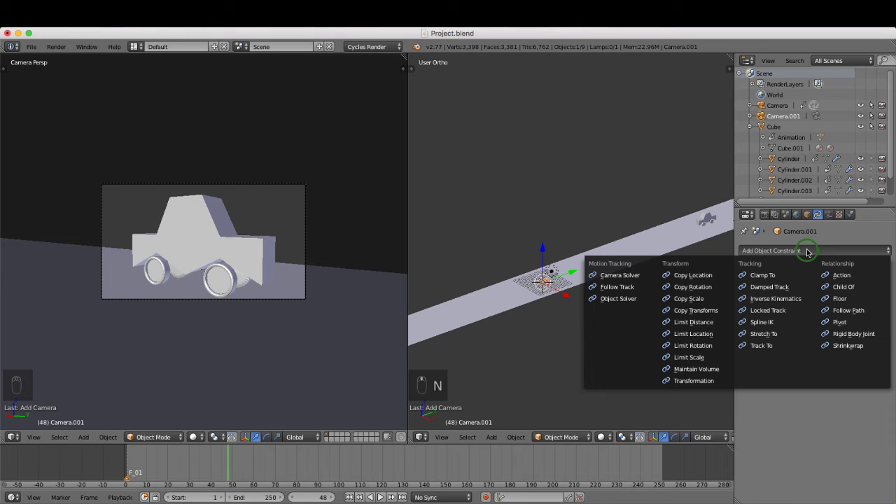
click(772, 287)
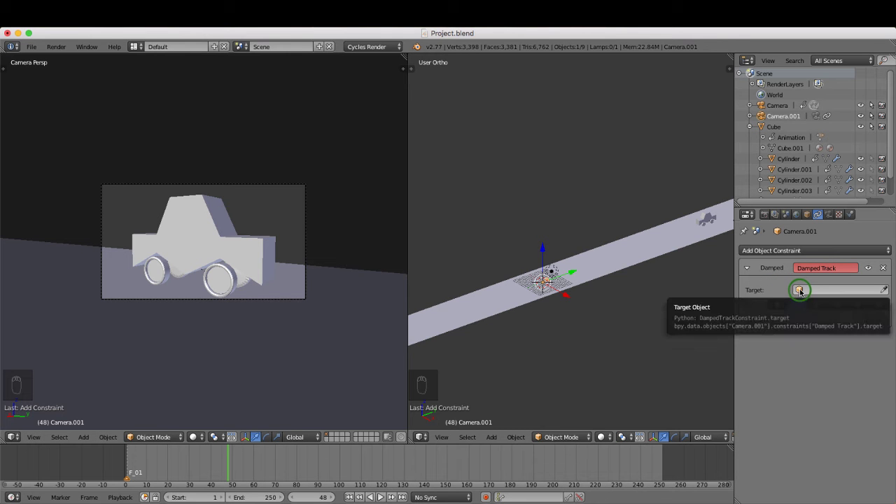
click(800, 291)
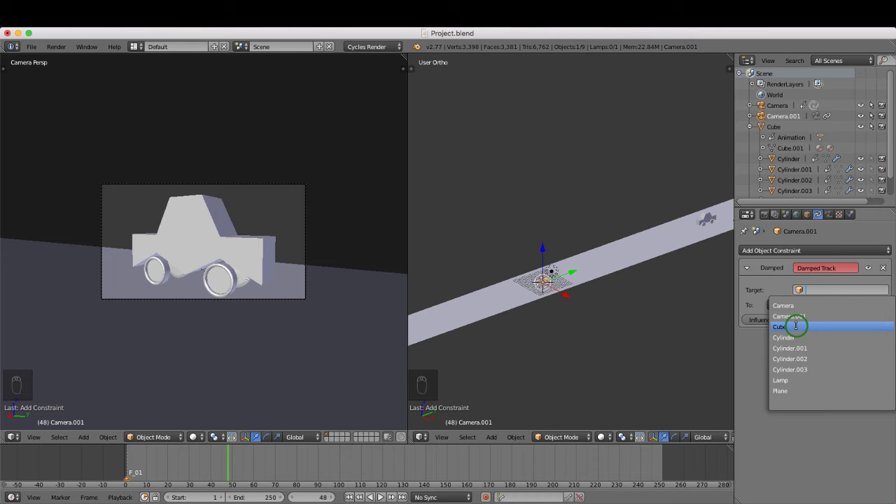
click(796, 326)
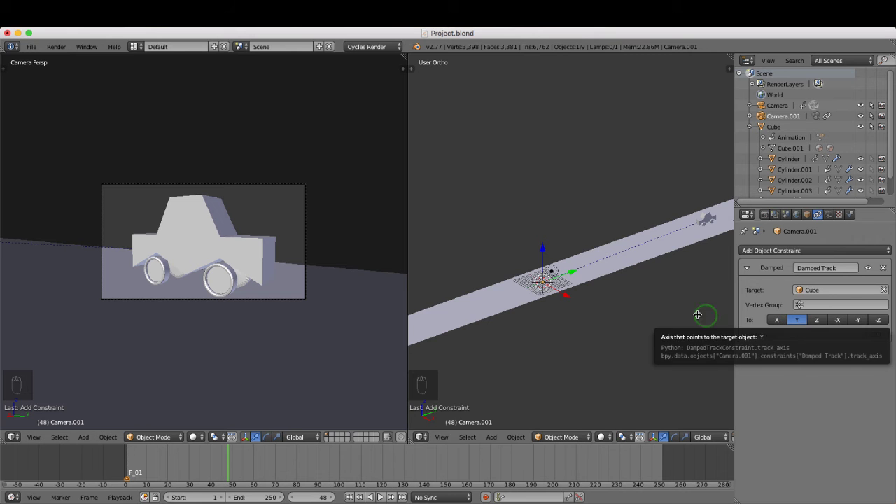
Set the Damped Track constraint's To axis to -Z so the new camera's lens points at the car
scroll(545, 278, down, 3)
scroll(545, 280, up, 7)
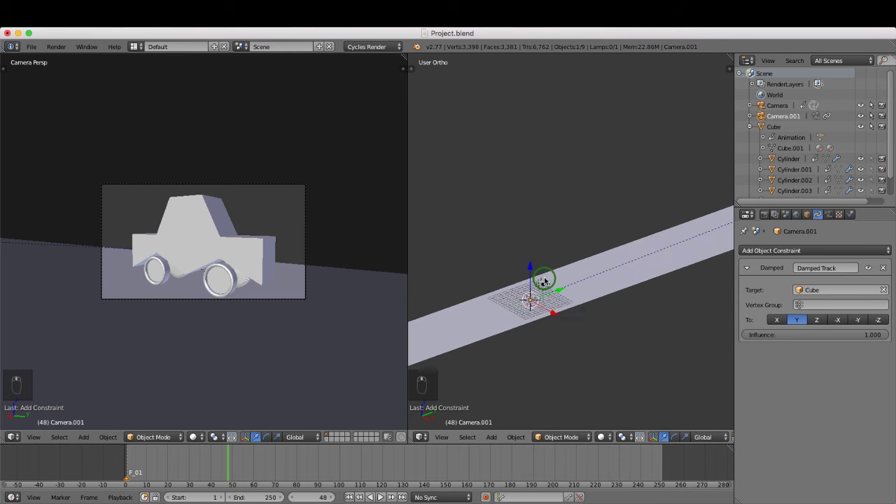
shift+middle_drag(570, 292, 577, 251)
scroll(578, 251, up, 5)
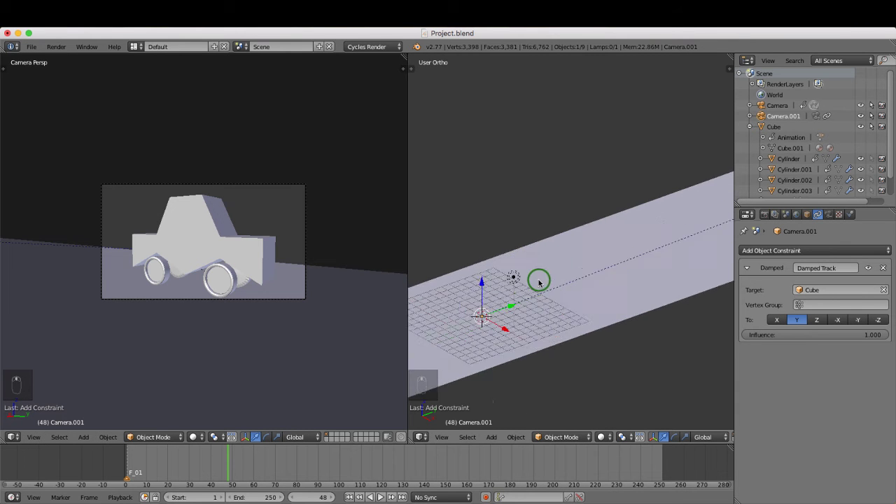
middle_drag(523, 297, 564, 266)
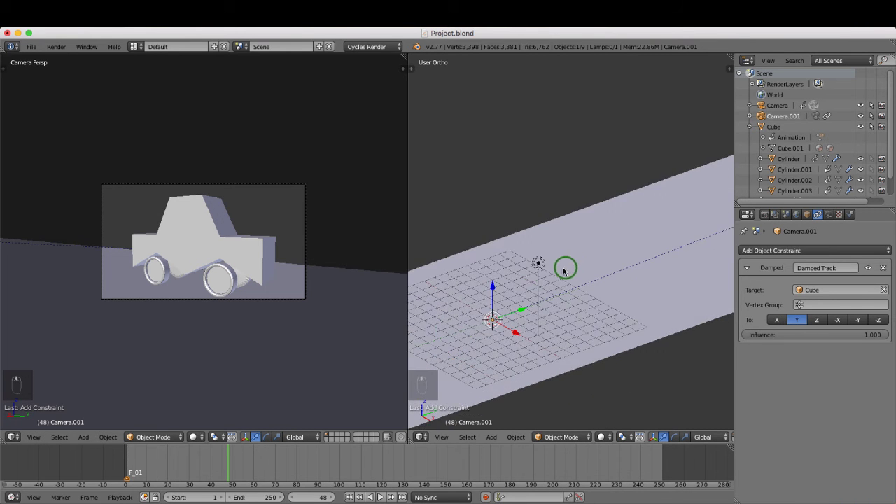
scroll(486, 315, up, 2)
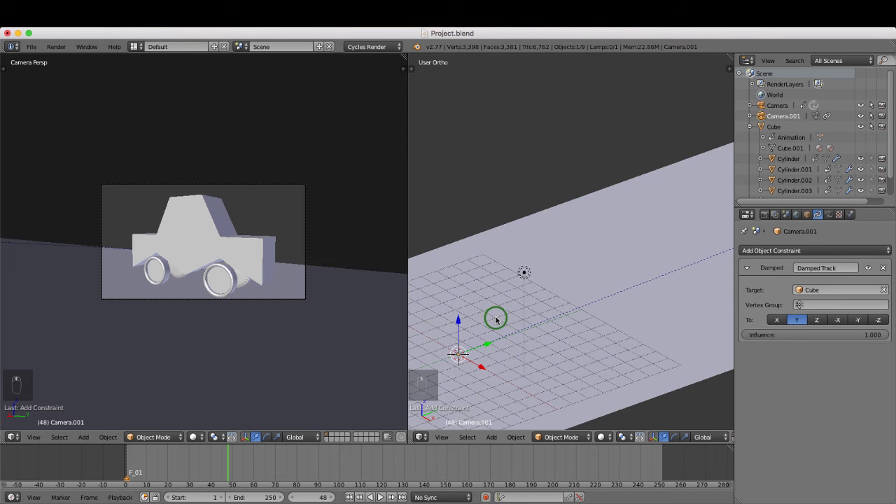
shift+middle_drag(493, 316, 532, 281)
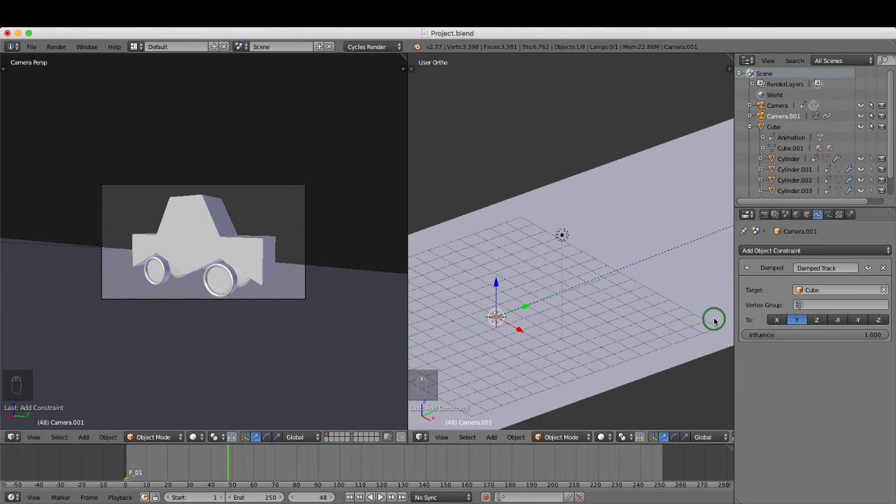
click(876, 320)
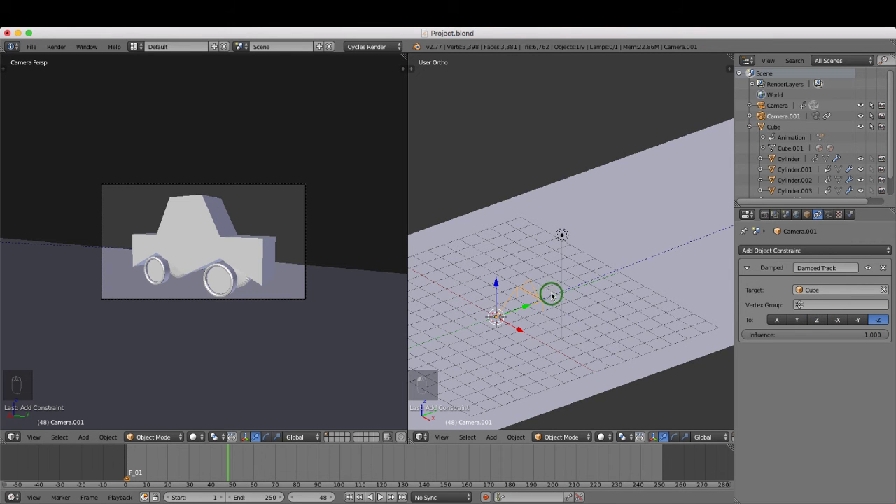
Move the new camera about 11.5 units along the X axis to the road's edge and raise it slightly along Z
middle_drag(535, 301, 525, 293)
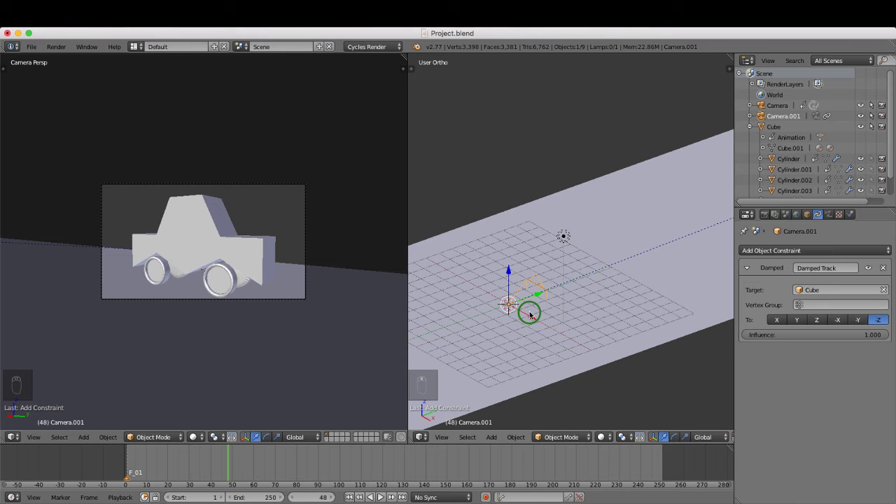
key(g)
key(x)
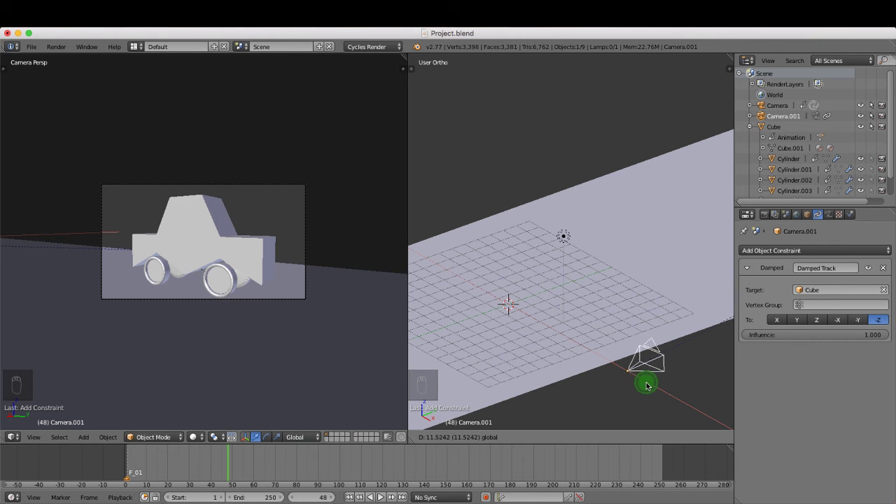
click(639, 360)
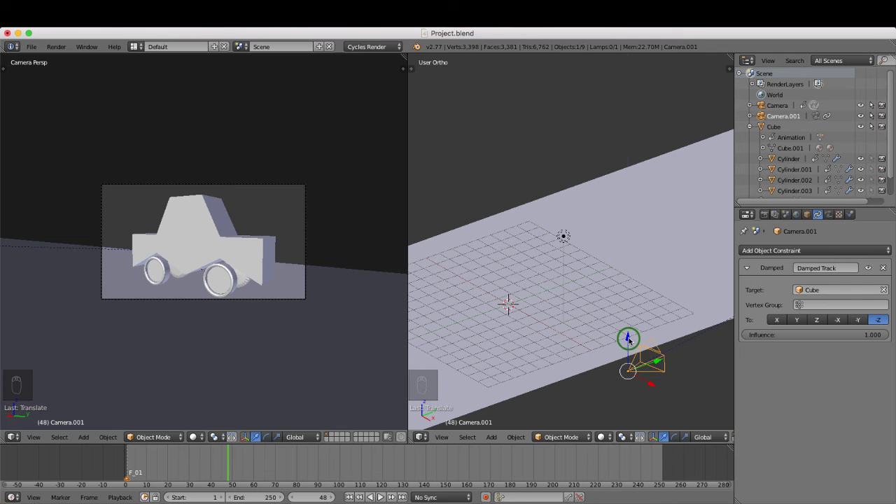
drag(628, 339, 623, 315)
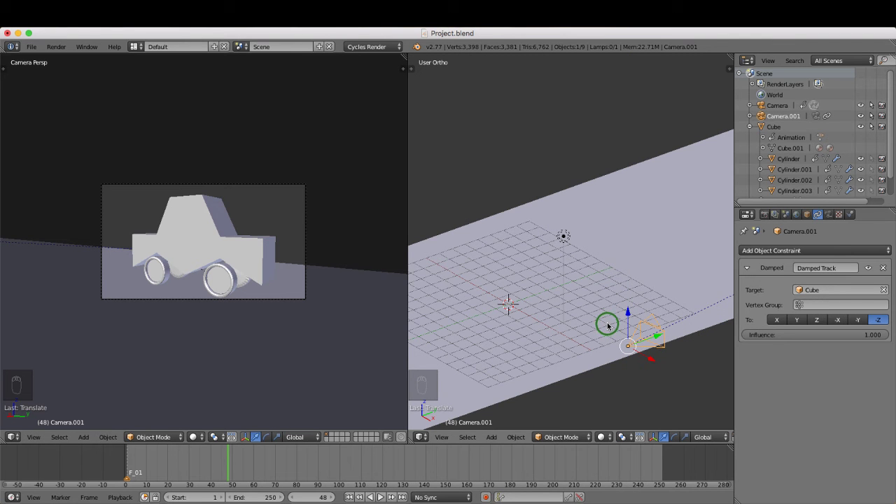
Raise the second camera, Camera.001, along Z and bind it to a new timeline marker at frame 48
key(KP_3)
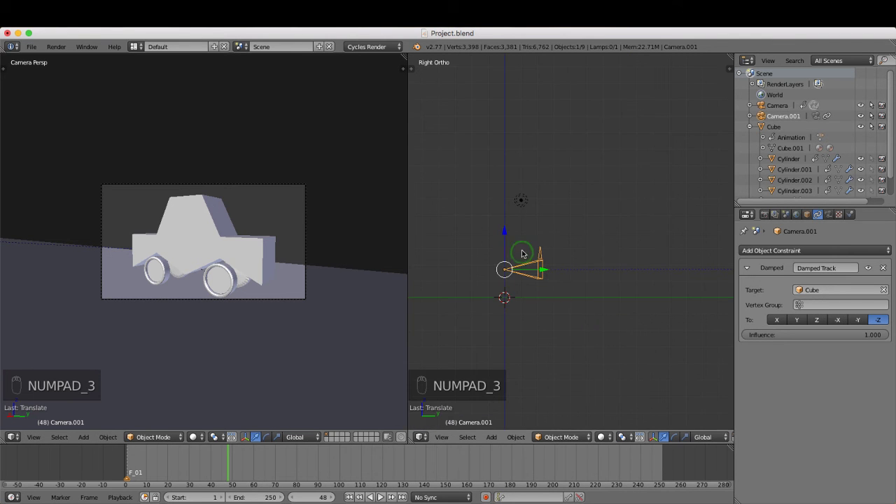
drag(502, 235, 503, 207)
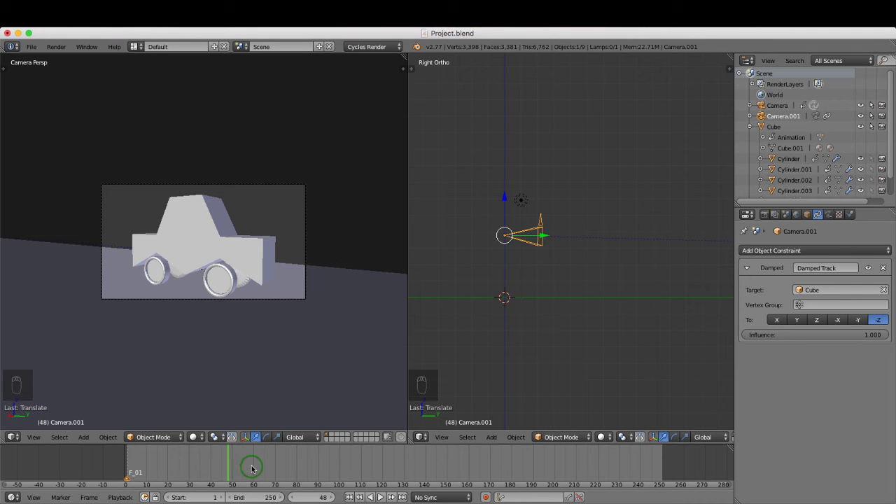
key(m)
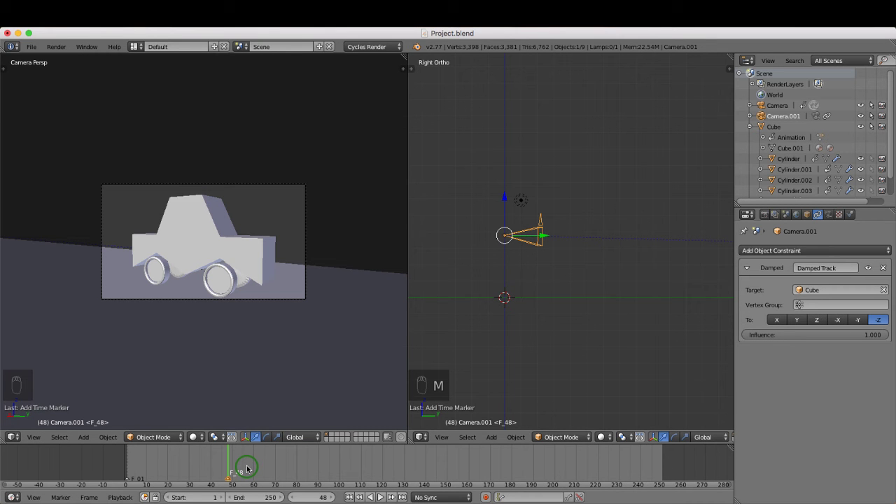
key(ctrl+b)
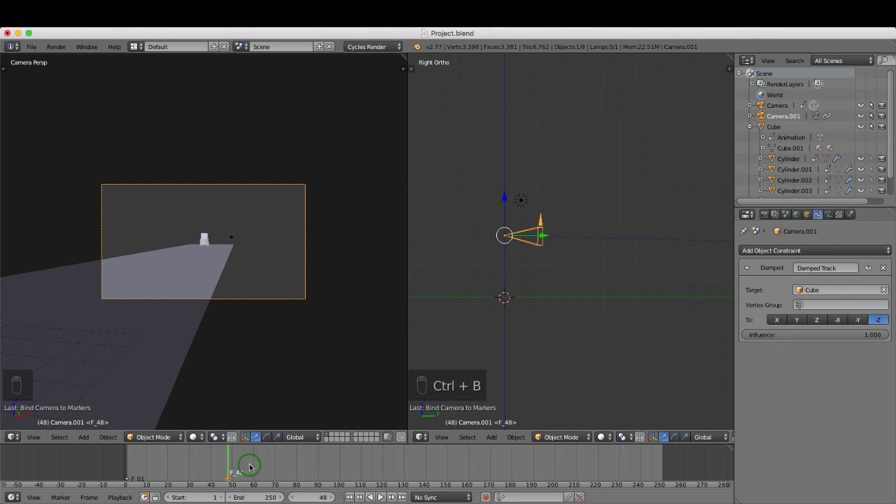
Play the animation from frame 1 to review the camera switch and the car tracking, and stop playback
click(316, 497)
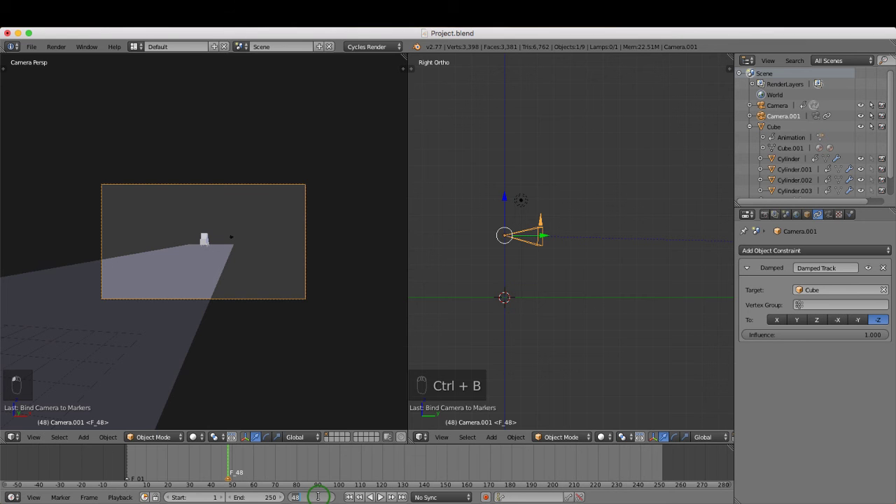
text(1)
key(Return)
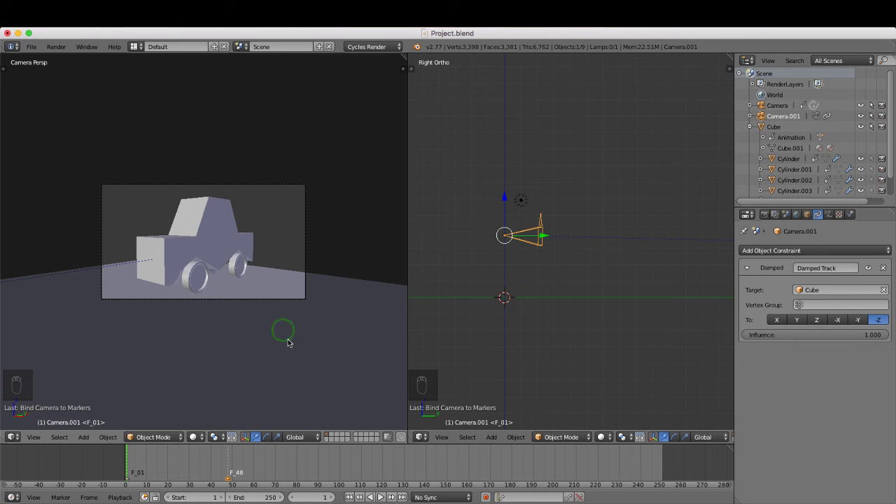
click(381, 497)
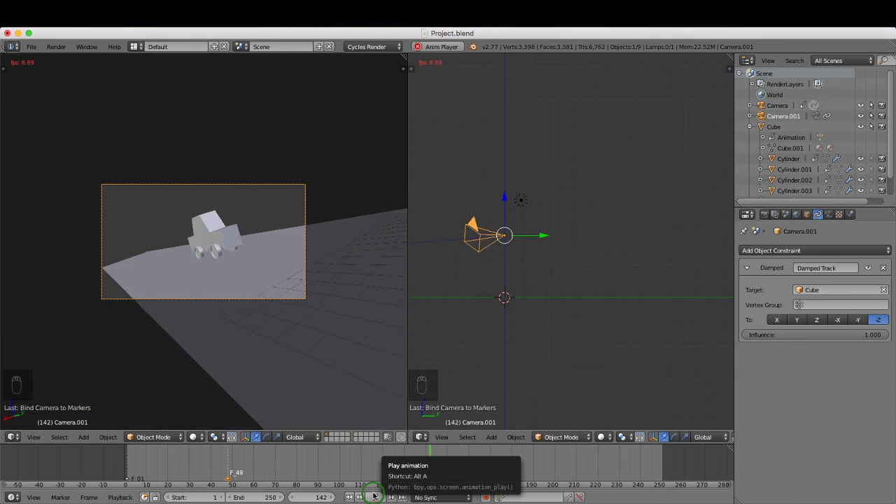
click(375, 497)
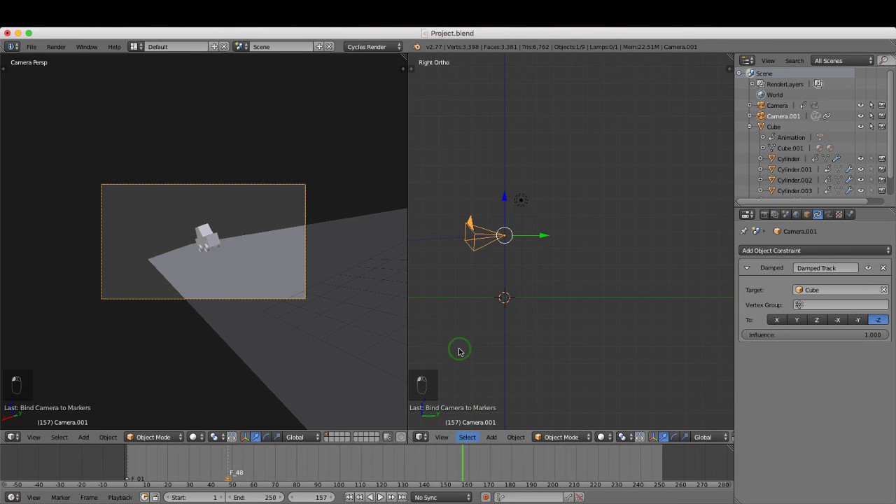
Lower Camera.001 by about 1.9 units along the Z axis, closer to the road surface
drag(505, 198, 506, 230)
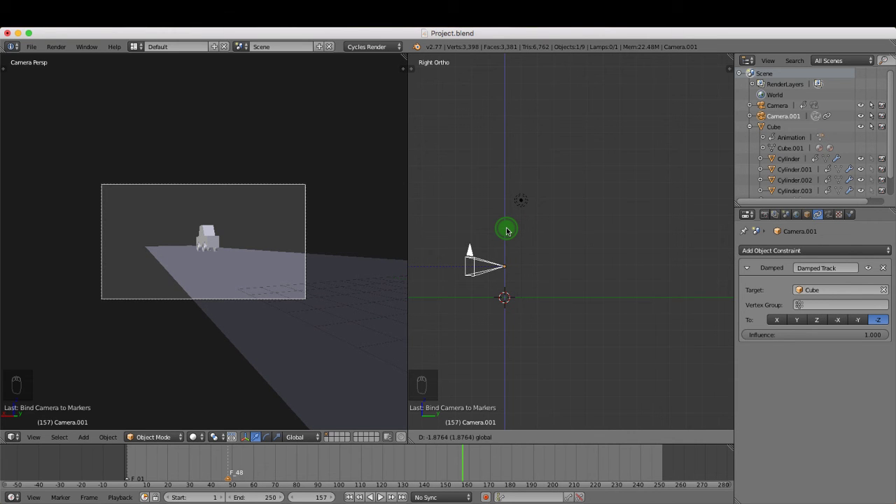
drag(507, 231, 507, 232)
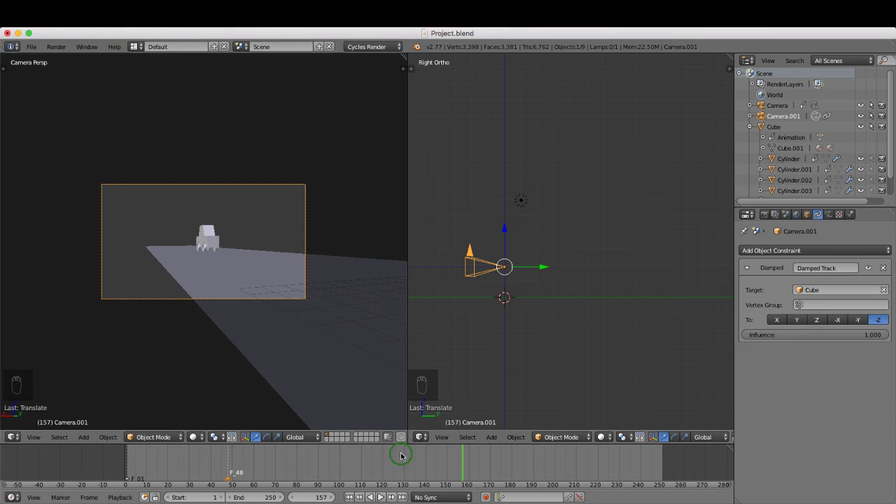
At frame 15, move the first camera along X away from the car to fit it in the frame, and insert a LocRot keyframe
click(349, 497)
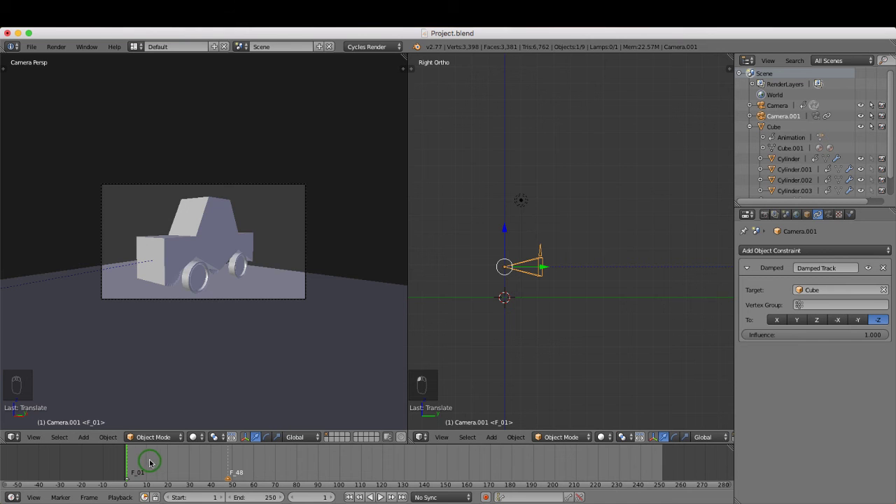
drag(149, 462, 157, 463)
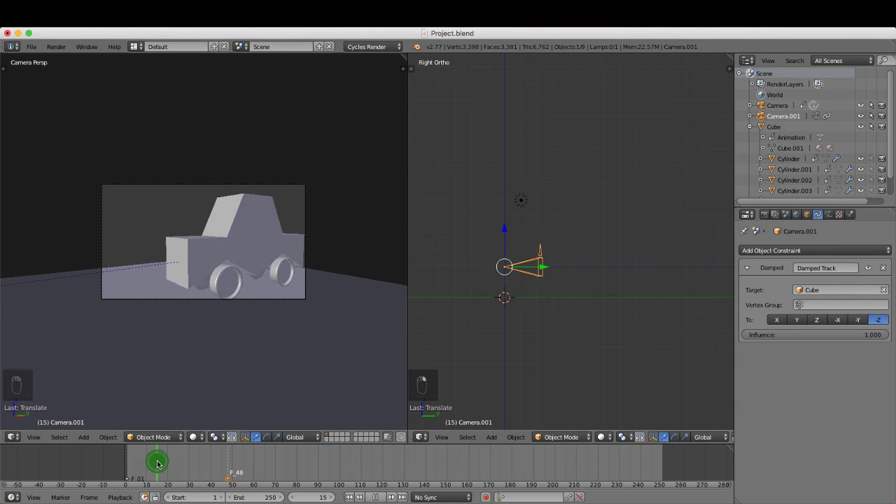
scroll(486, 267, up, 4)
scroll(485, 266, down, 6)
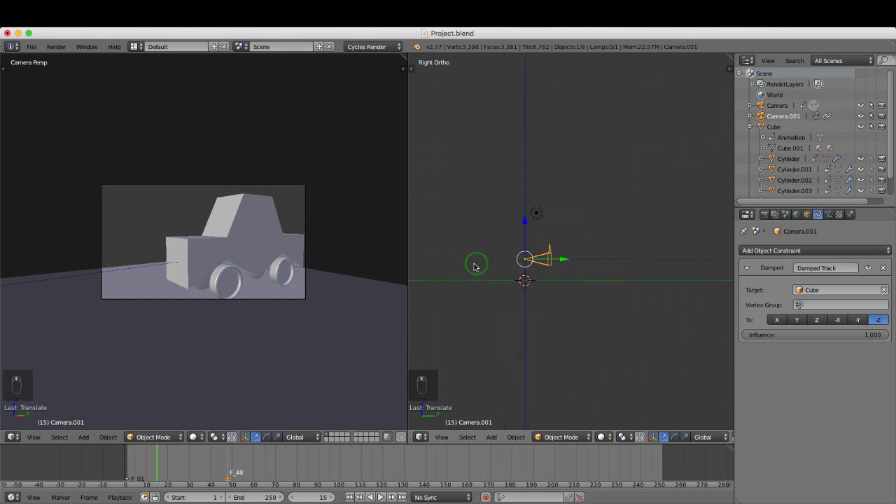
scroll(474, 268, down, 6)
shift+middle_drag(544, 268, 412, 285)
scroll(508, 268, down, 4)
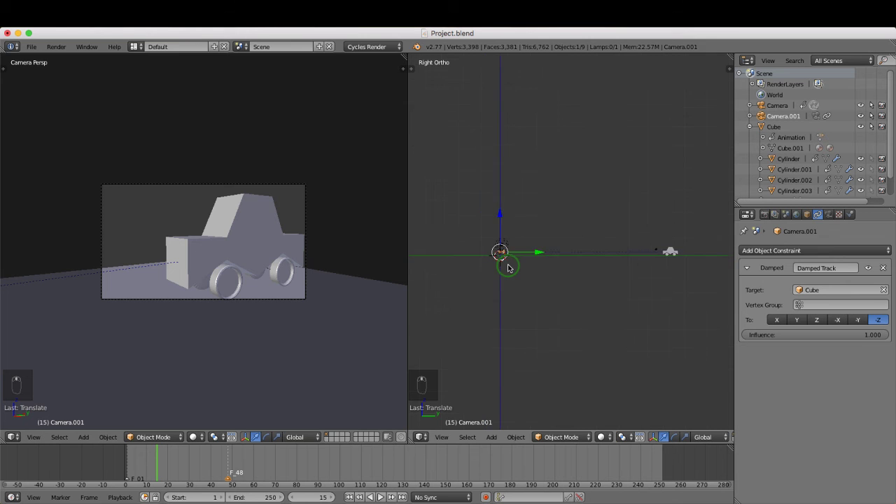
middle_drag(534, 264, 518, 291)
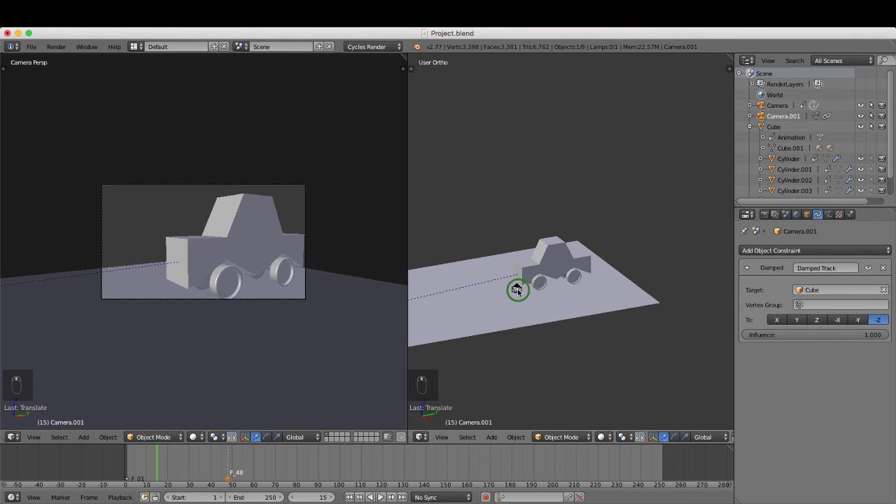
right_click(518, 291)
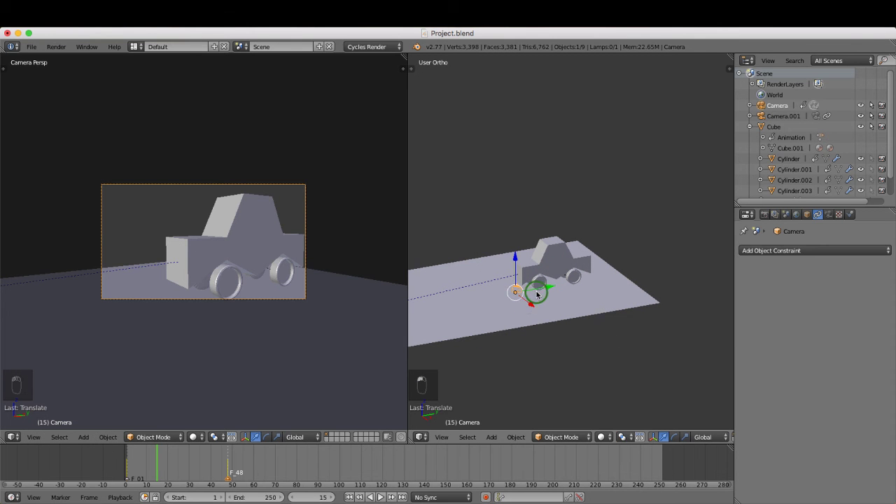
mouse_move(532, 302)
mouse_down()
mouse_move(538, 313)
mouse_move(532, 305)
mouse_up()
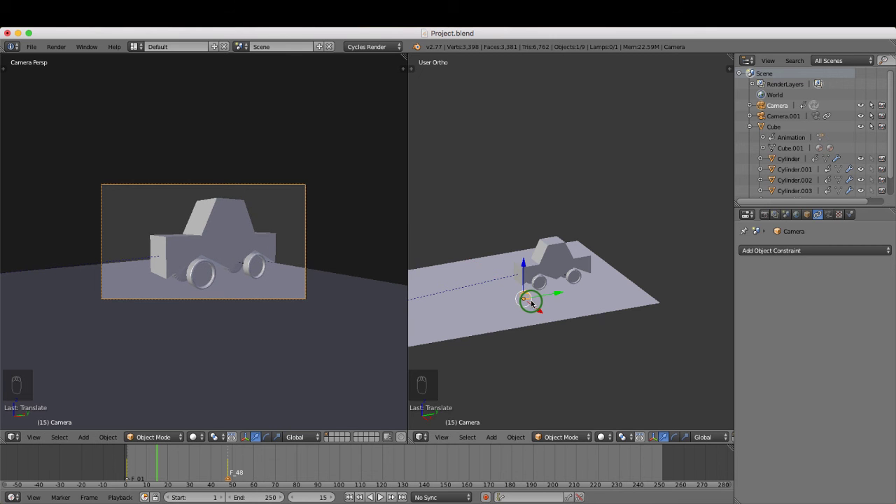
key(i)
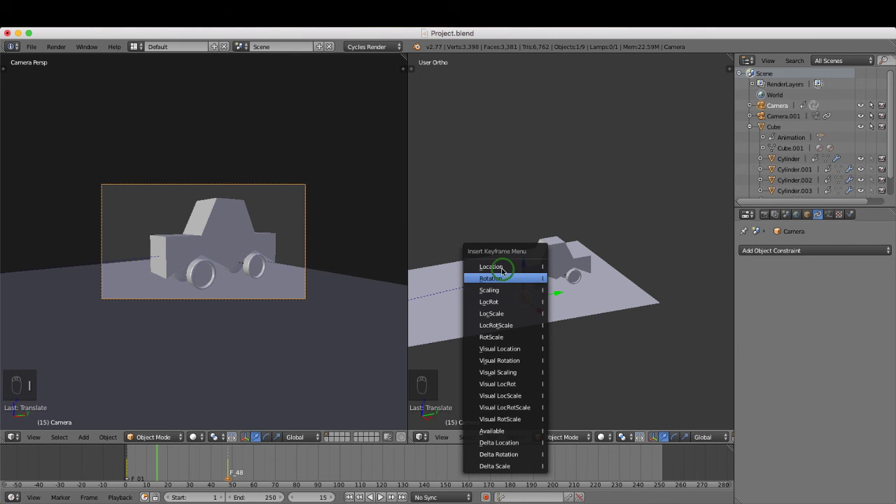
click(501, 303)
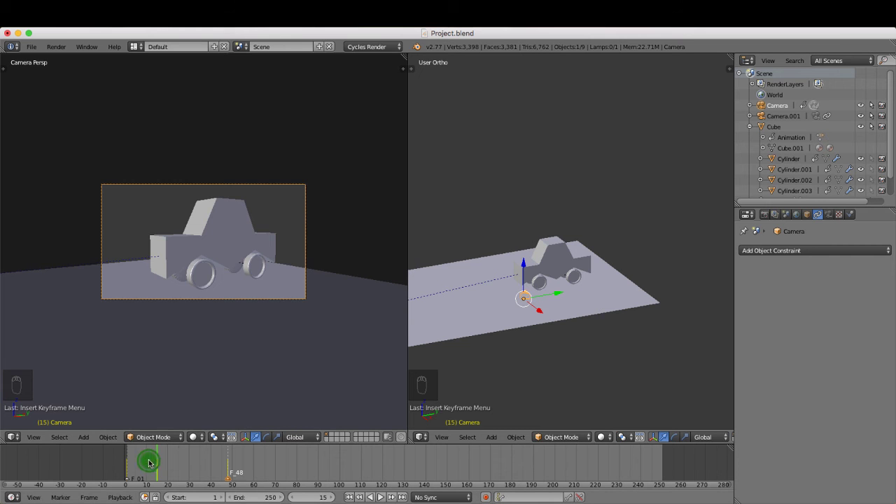
At frame 30, move the first camera farther from the car along the X axis
drag(148, 463, 192, 467)
key(g)
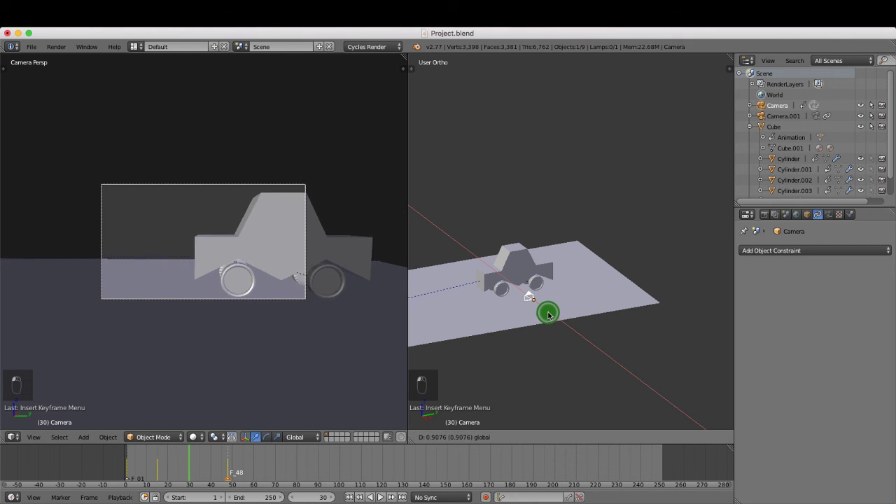
click(556, 320)
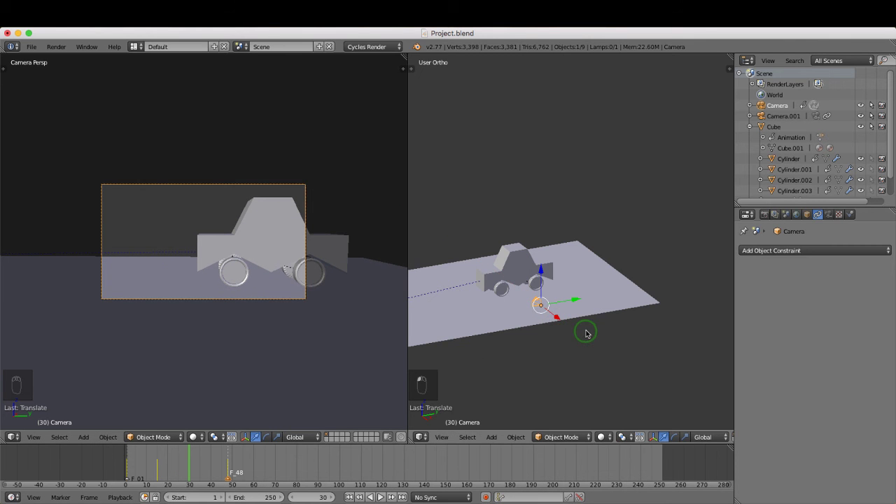
Rotate the first camera around global Z to centre the car in its view, and insert a LocRot keyframe at frame 30
key(r)
key(z)
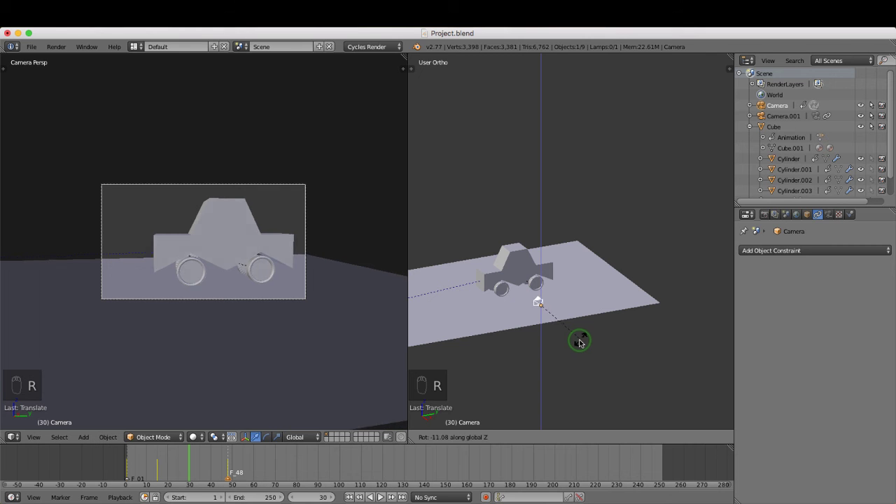
click(578, 340)
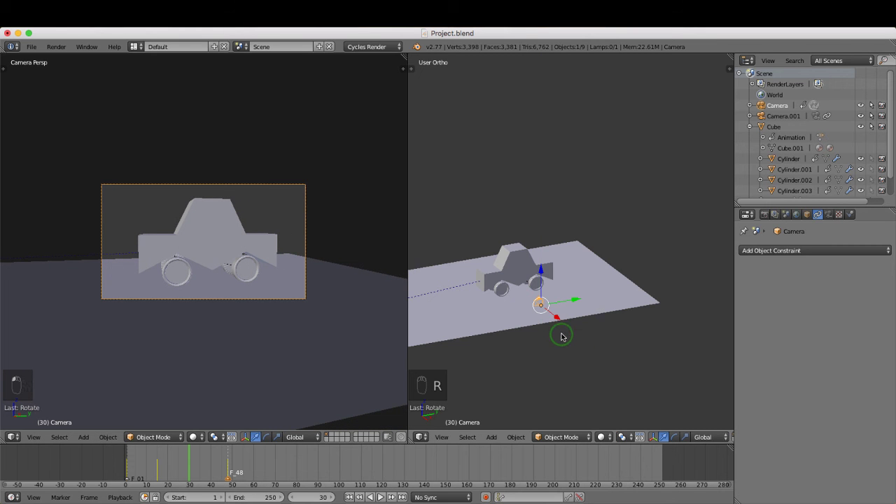
key(i)
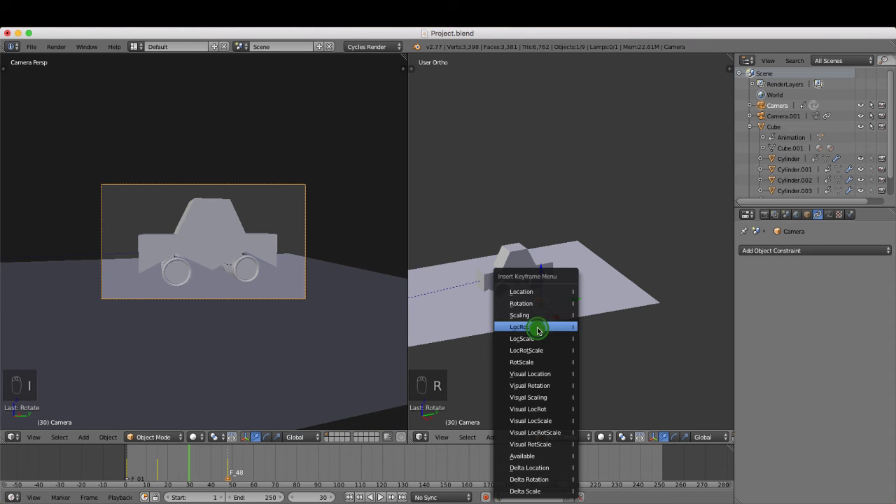
click(537, 330)
At frame 40, rotate the first camera around global Z until the whole car is in its view, and insert a LocRot keyframe
key(alt+a)
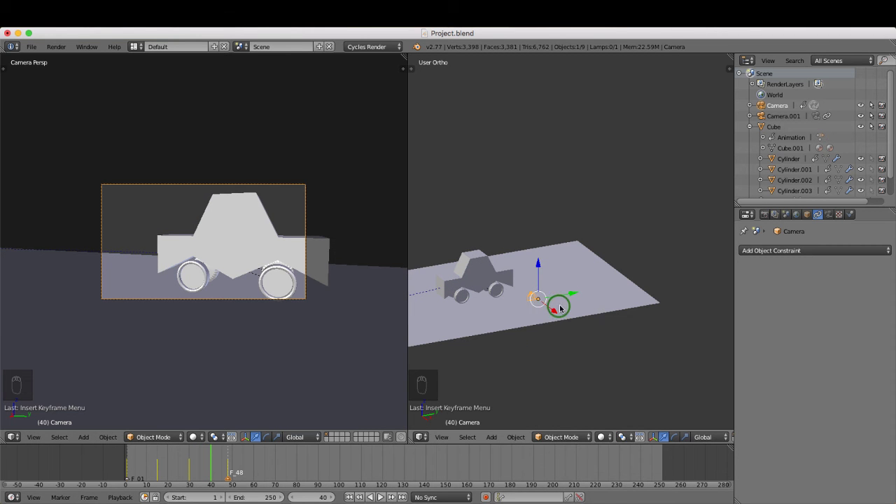
key(r)
key(z)
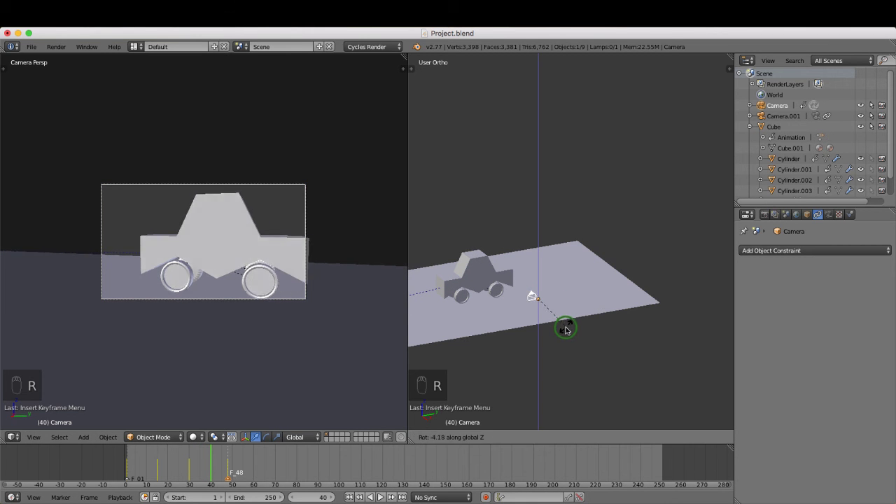
click(565, 331)
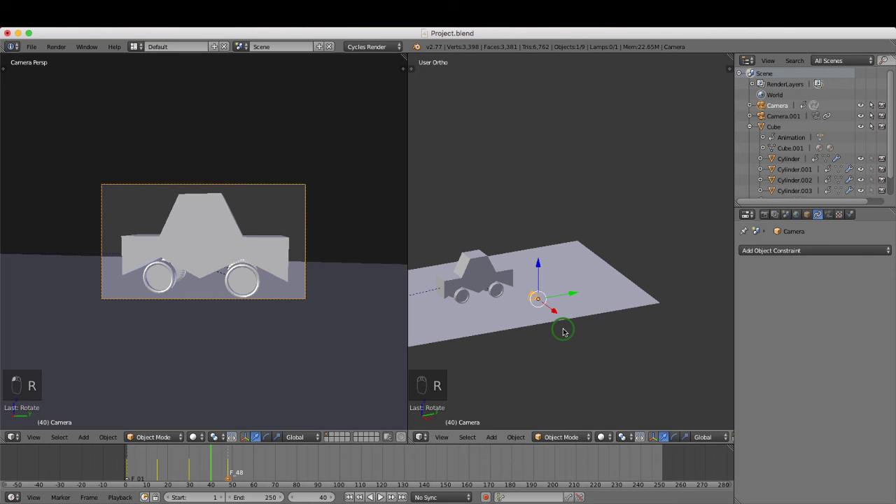
key(i)
click(566, 335)
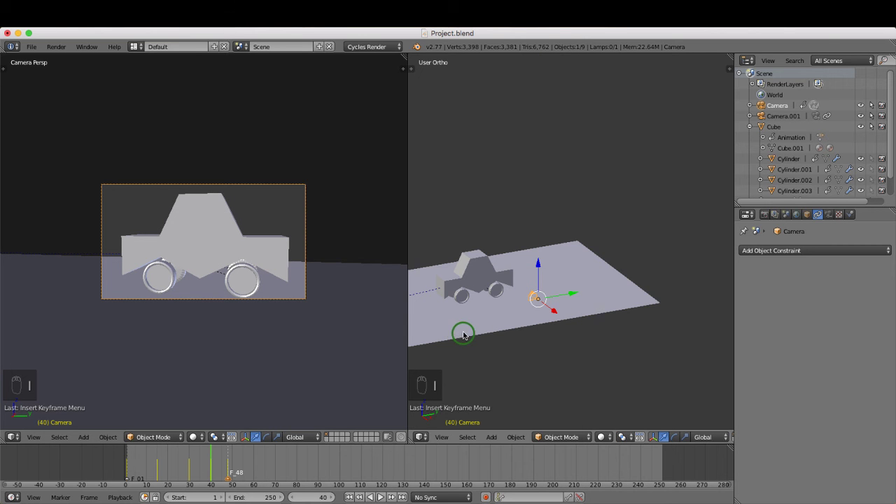
Check the first camera's framing up to frame 46 and return to frame 1
mouse_move(214, 464)
mouse_down()
mouse_move(230, 466)
mouse_move(160, 466)
mouse_move(224, 465)
mouse_up()
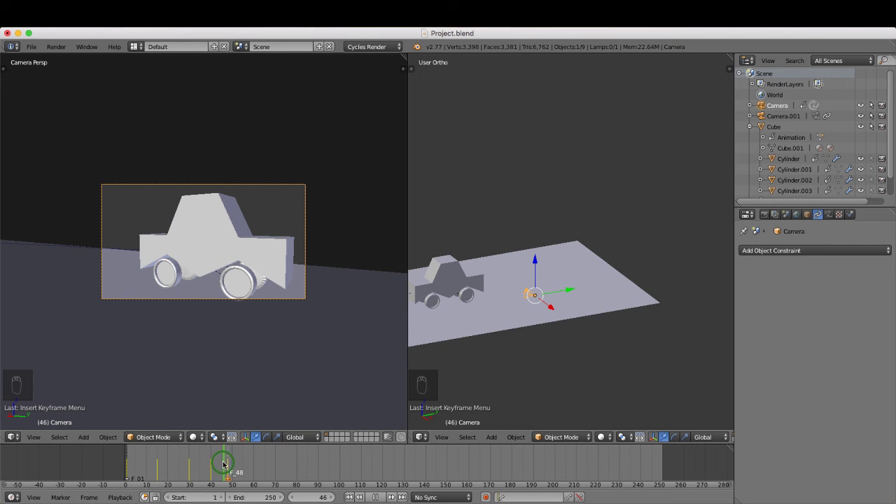
click(350, 497)
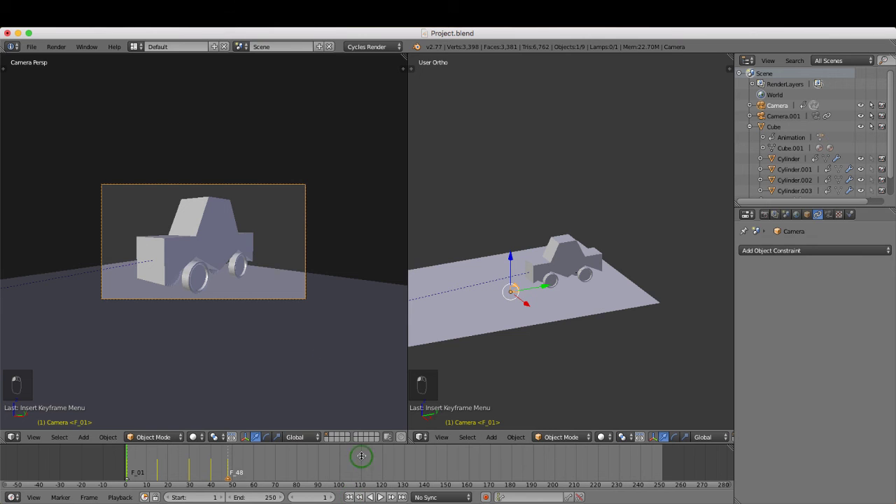